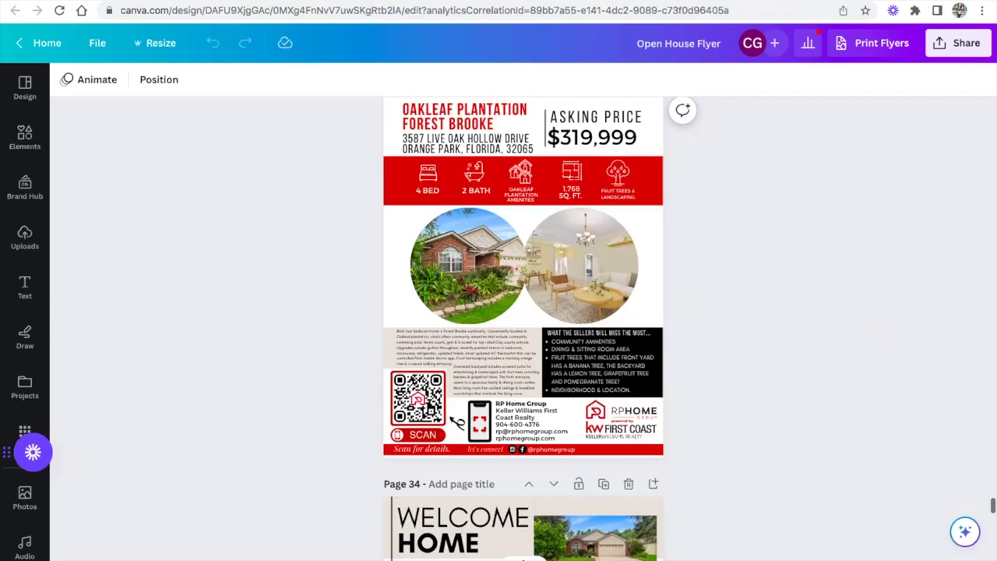
- Search Canva's Apps for 'me' and open the ME-QR Generator app panel
scroll(784, 342, "up", 3)
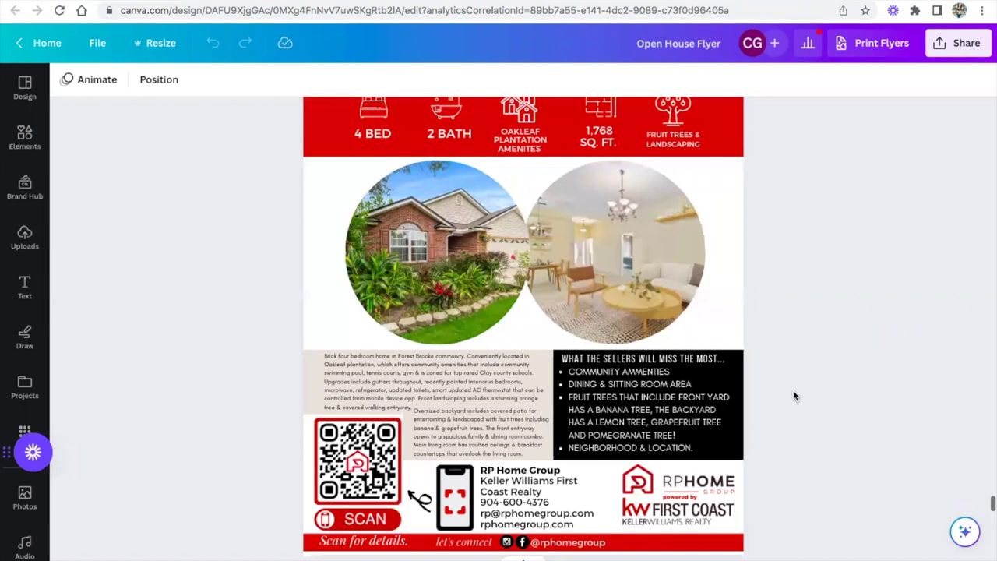
scroll(785, 338, "up", 2)
scroll(785, 344, "down", 1)
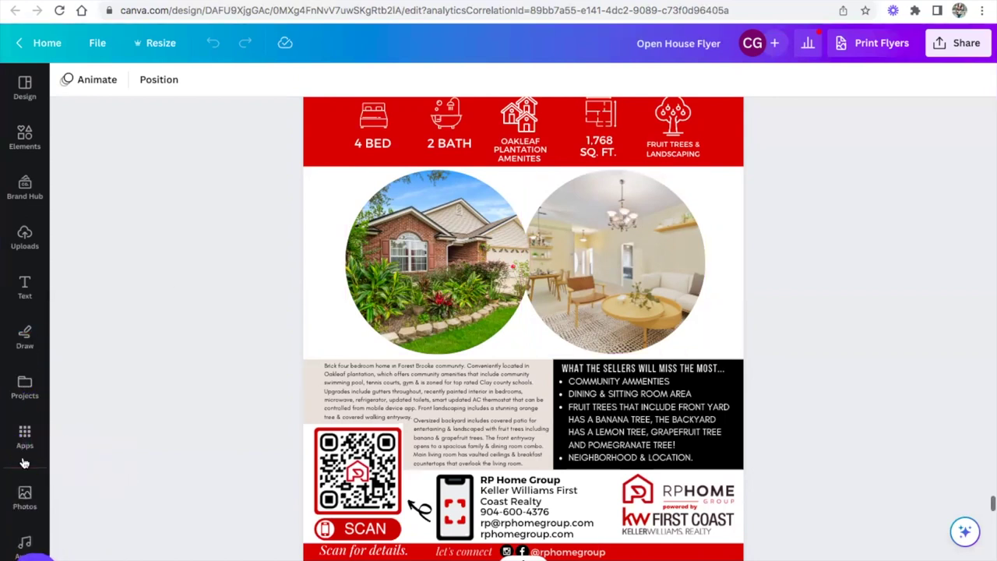
left_click(24, 438)
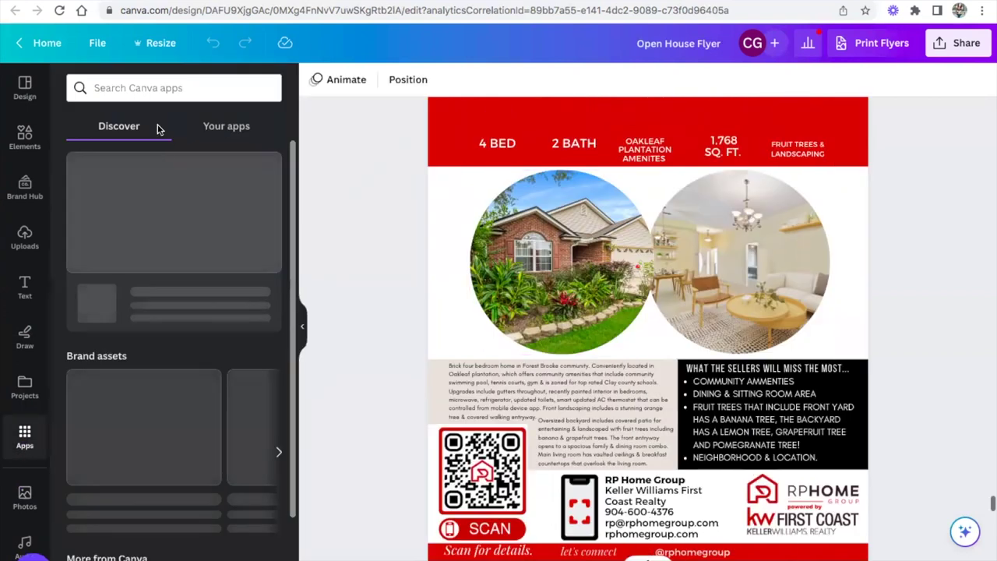
left_click(154, 88)
type("meq")
key("BackSpace")
left_click(138, 143)
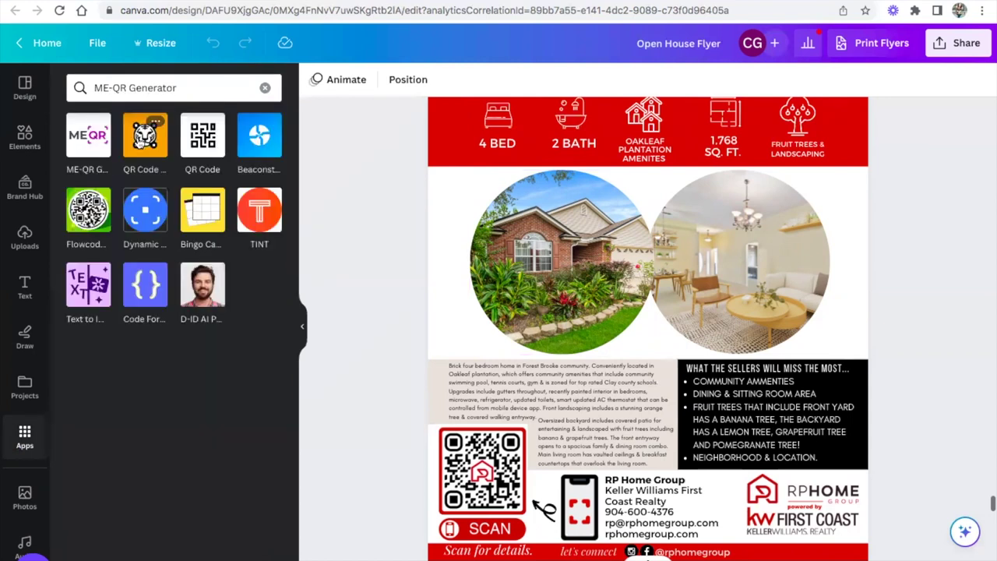
left_click(87, 146)
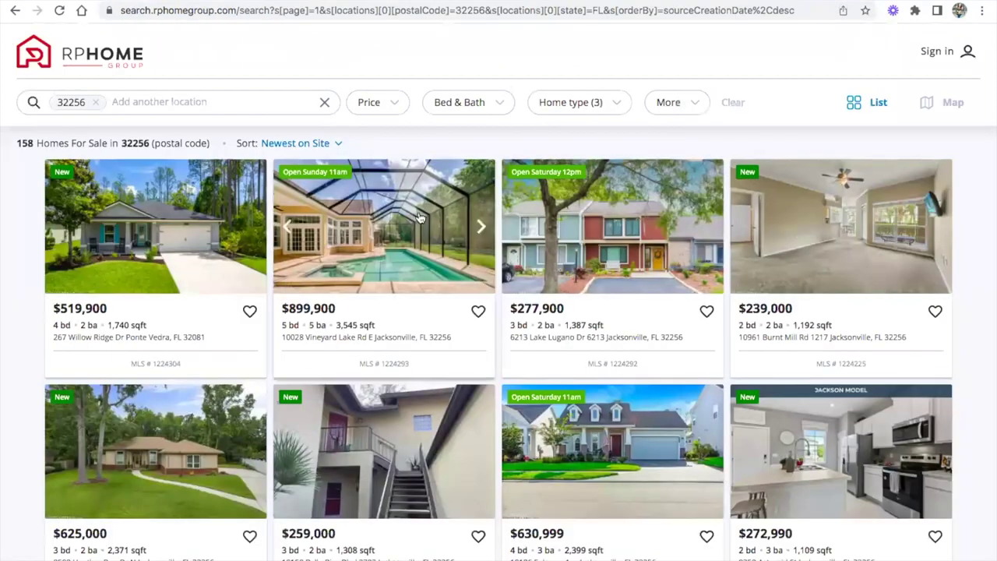
- Open the $899,900 five-bedroom pool home listing and copy its web address
left_click(418, 214)
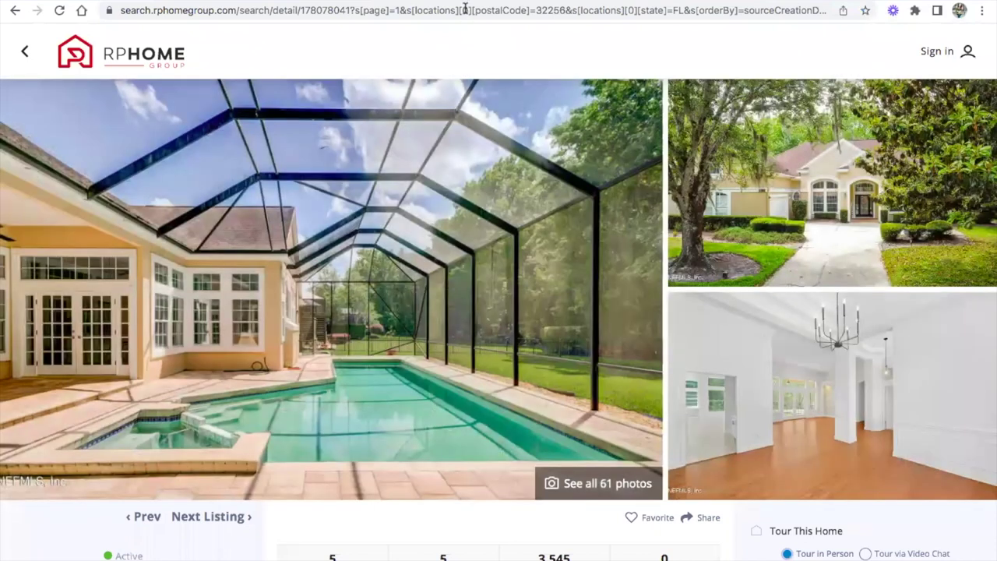
right_click(465, 9)
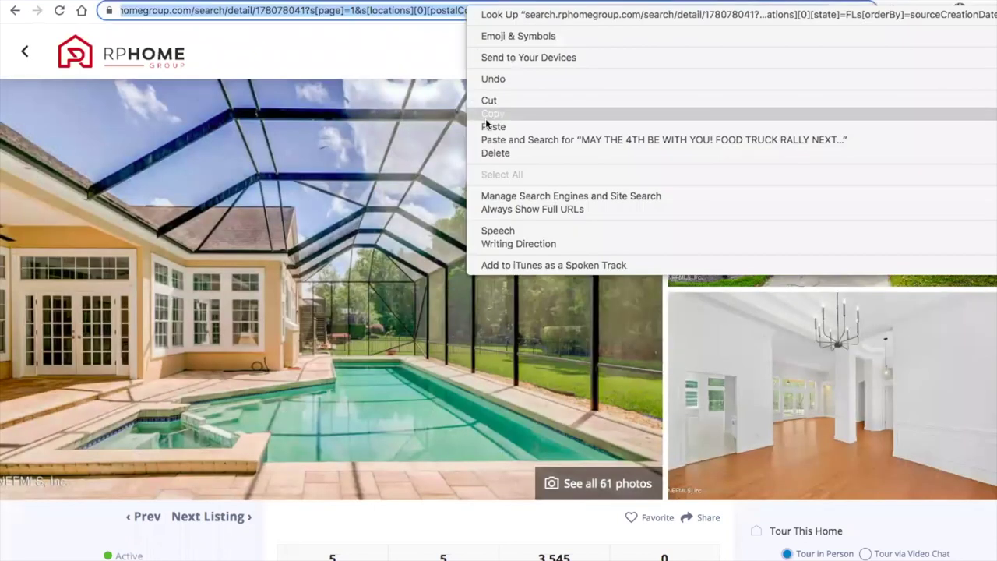
key("Escape")
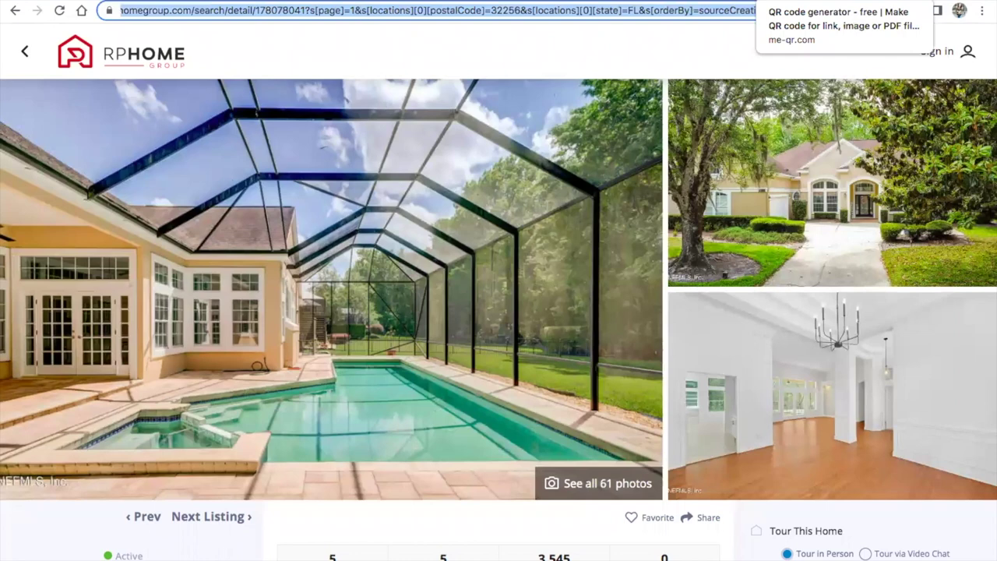
- On me-qr.com, paste the listing link into a Link / URL QR code and continue to Customize
left_click(825, 2)
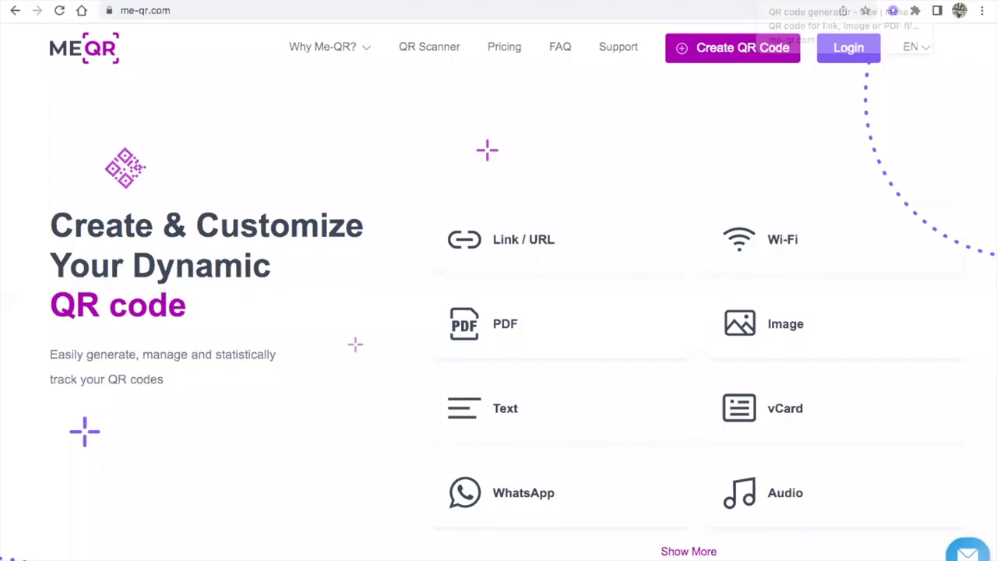
left_click(532, 235)
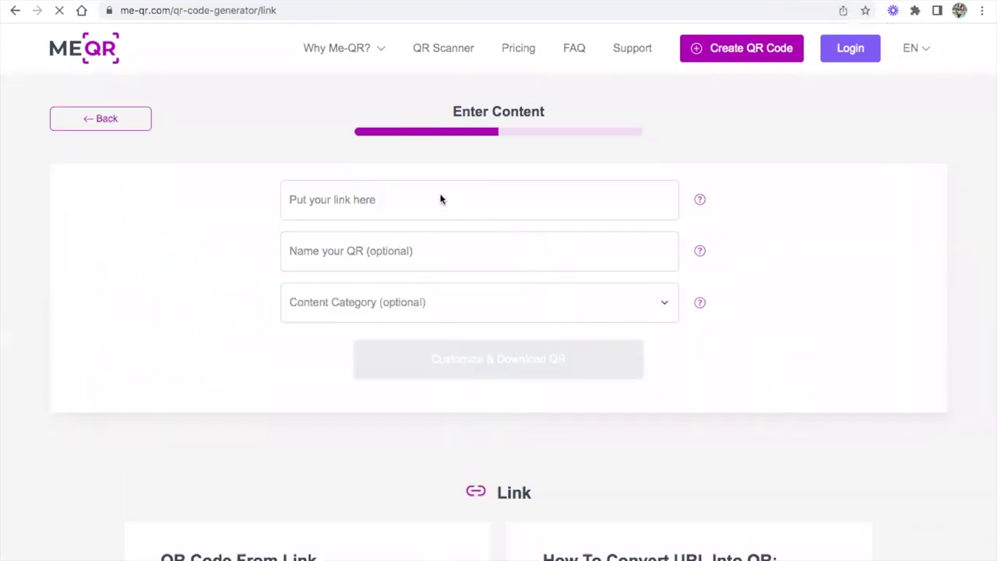
right_click(440, 200)
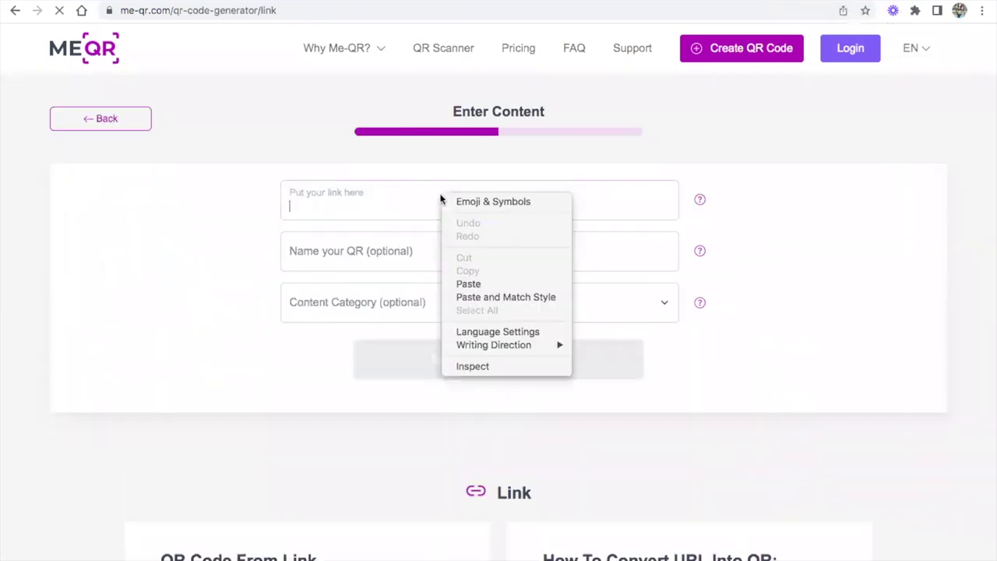
left_click(461, 284)
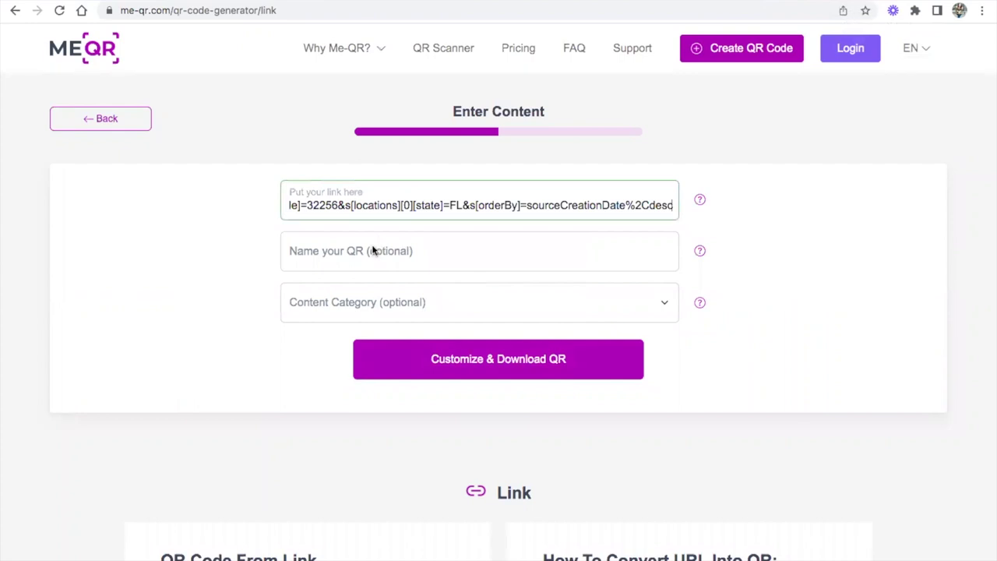
left_click(414, 355)
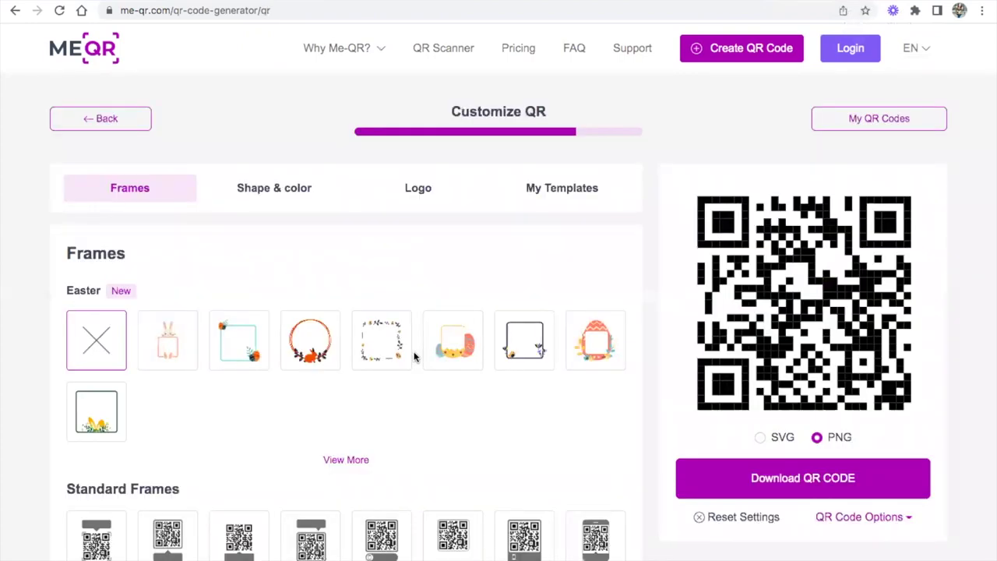
- Preview several Easter frames, then choose the phone-style frame for the QR code
scroll(413, 356, "down", 3)
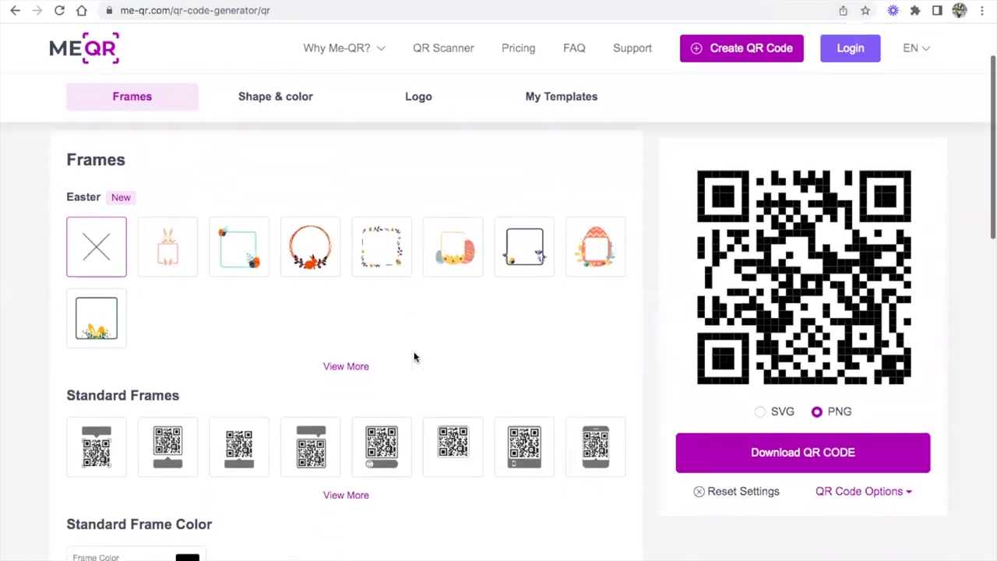
left_click(375, 417)
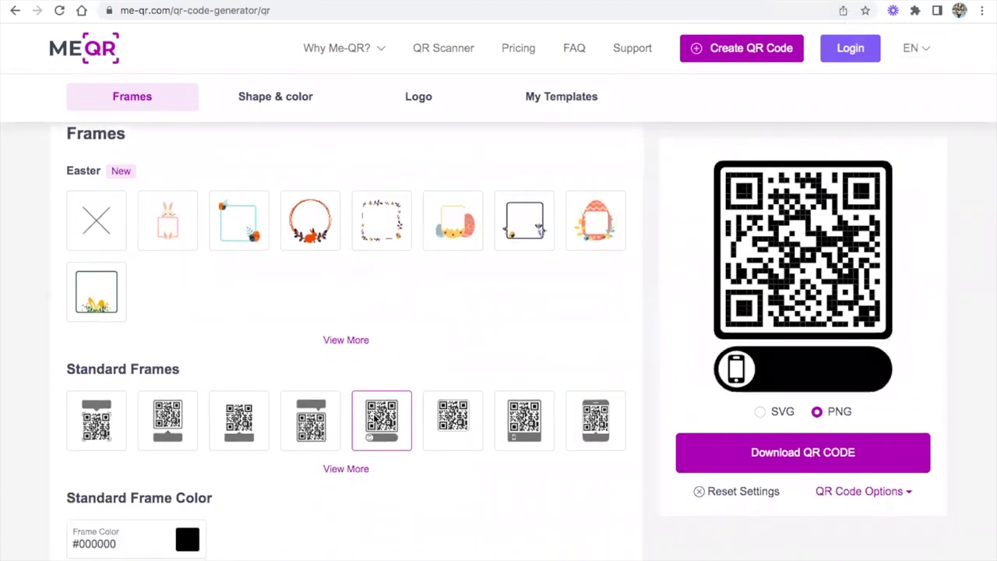
left_click(381, 245)
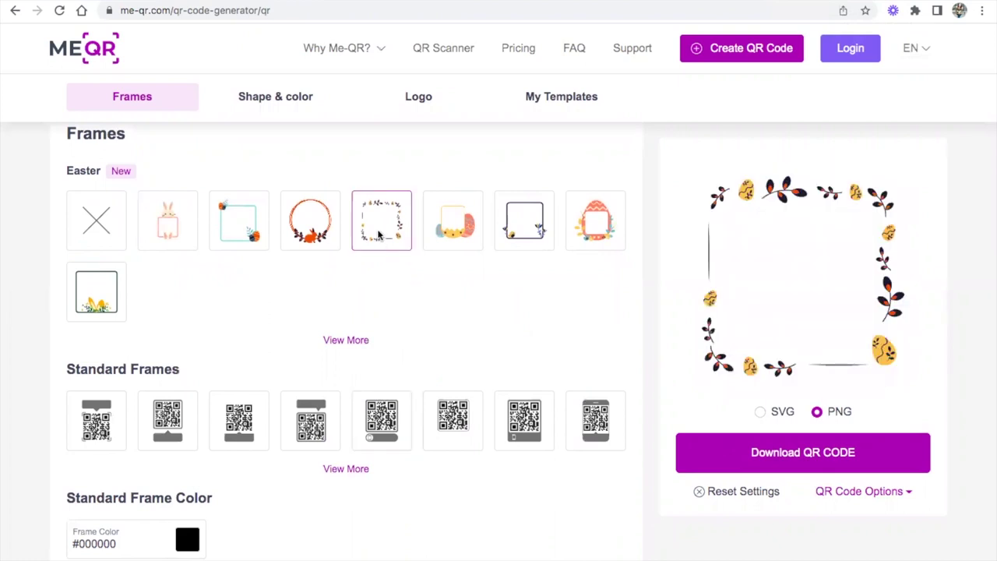
left_click(245, 225)
left_click(184, 226)
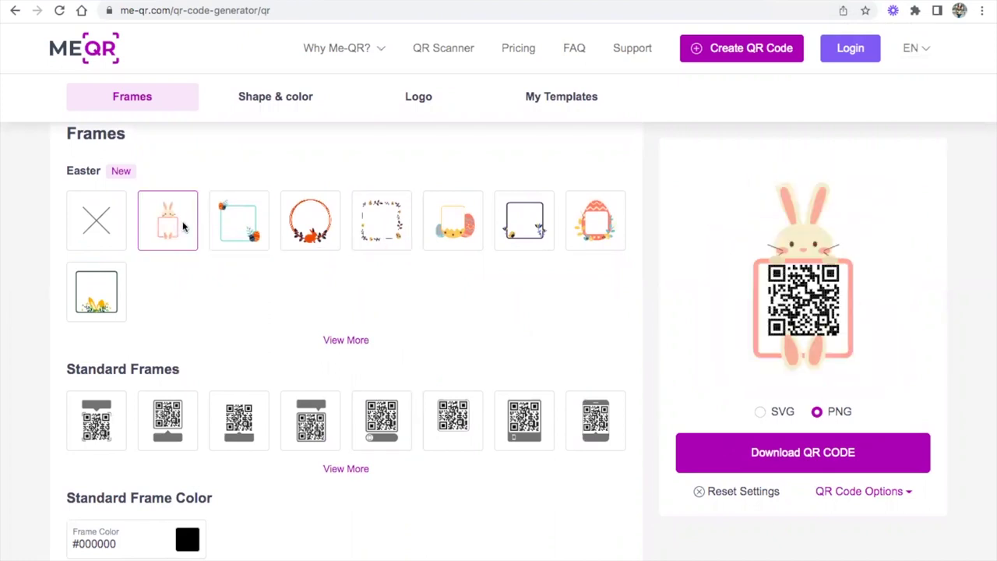
left_click(232, 223)
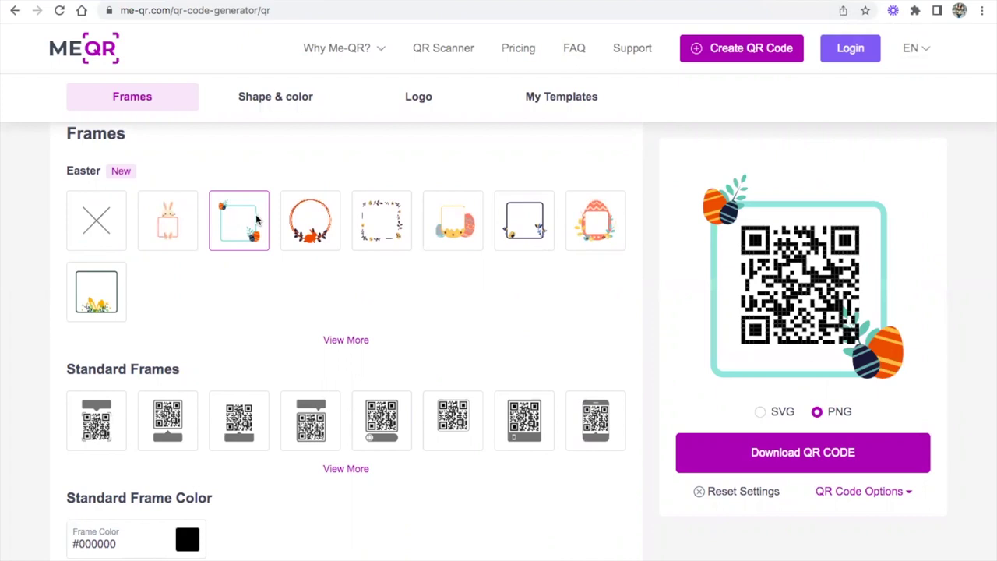
left_click(621, 228)
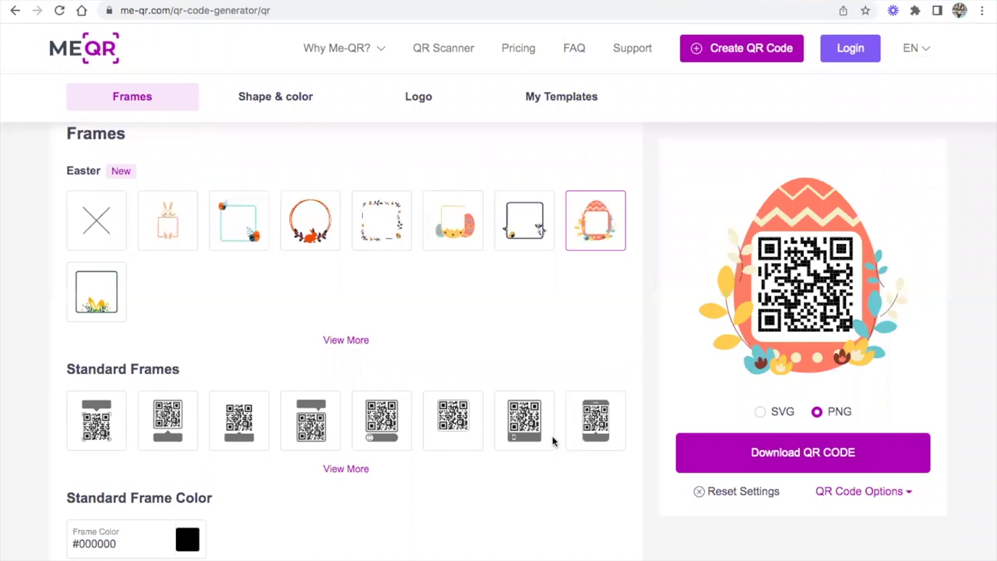
left_click(592, 425)
- Set the phone frame's colour to deep red #C00202
scroll(343, 414, "down", 3)
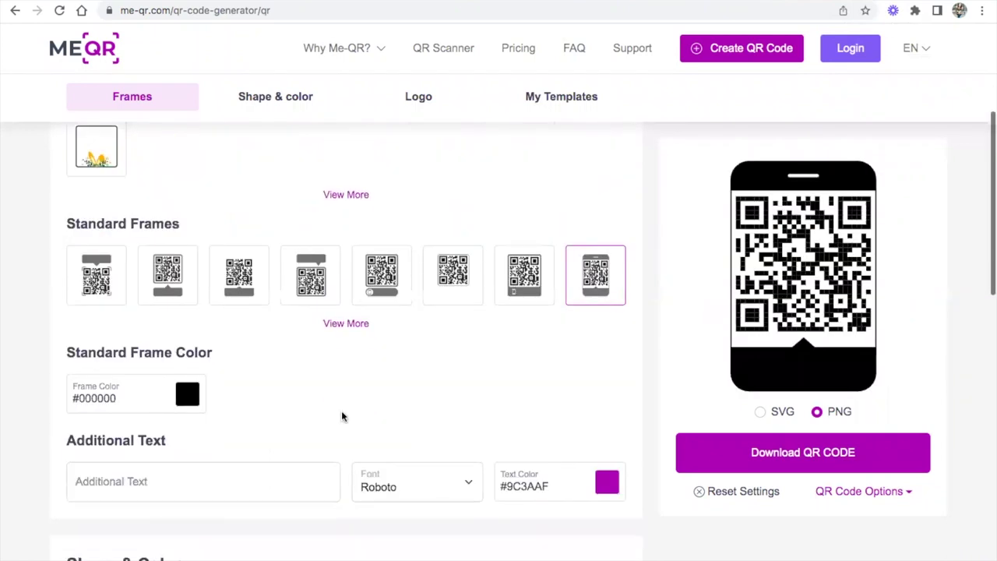
scroll(211, 393, "down", 1)
left_click(186, 305)
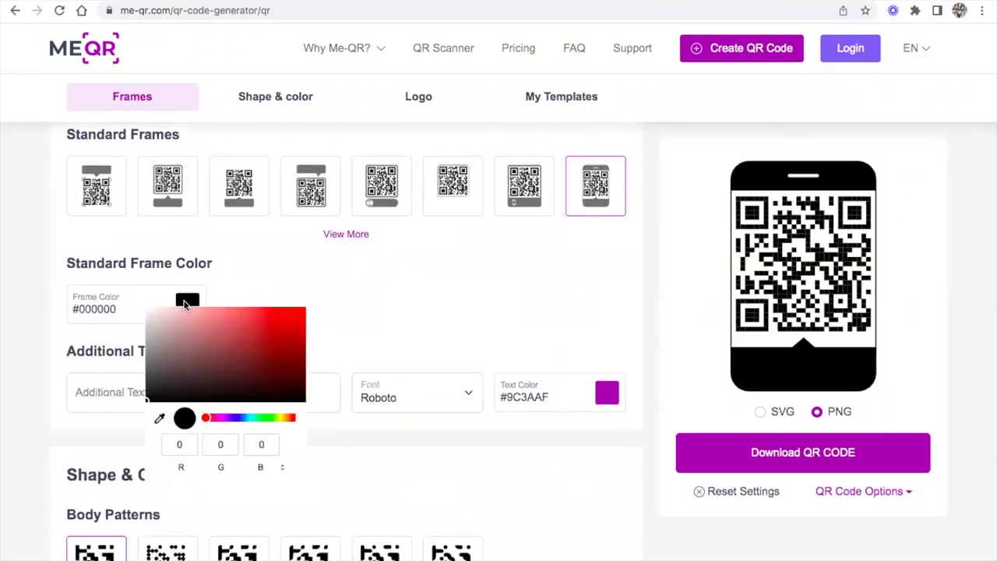
left_click(302, 327)
left_click(290, 320)
left_click(350, 307)
left_click(184, 304)
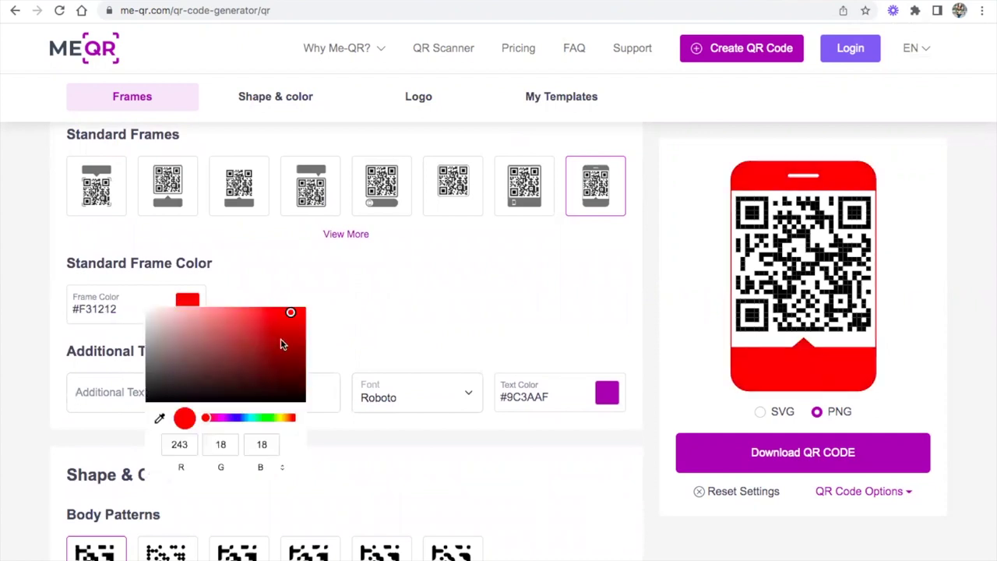
left_click(286, 344)
left_click(287, 326)
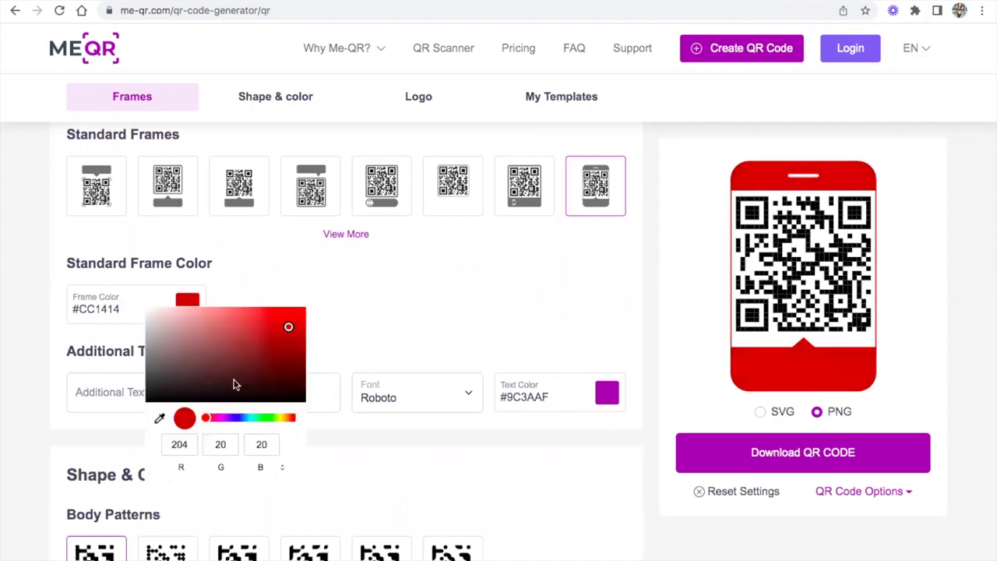
left_click(301, 328)
left_click(391, 300)
- Set the QR code's pattern colour to red #E11414
scroll(391, 300, "down", 3)
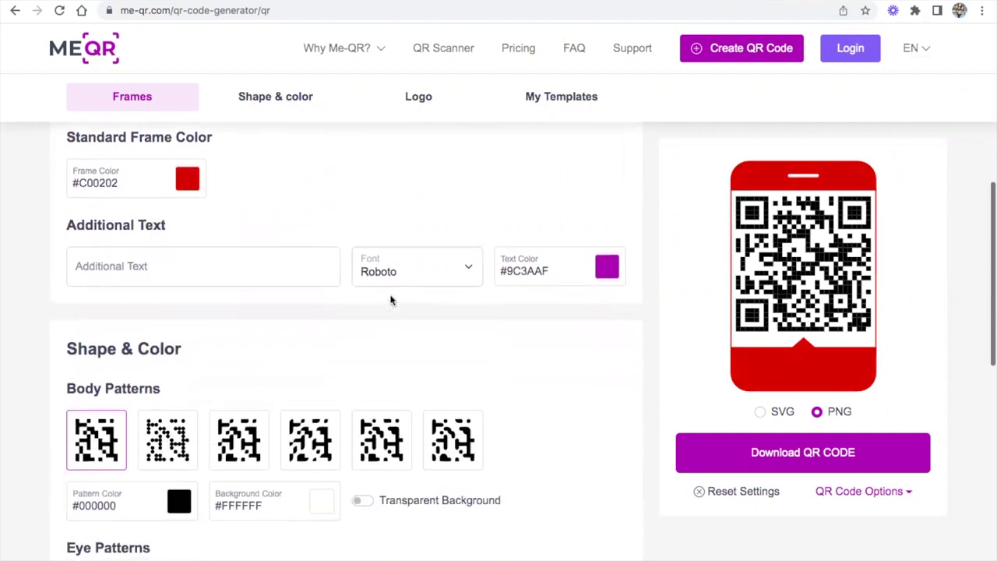
scroll(391, 300, "down", 4)
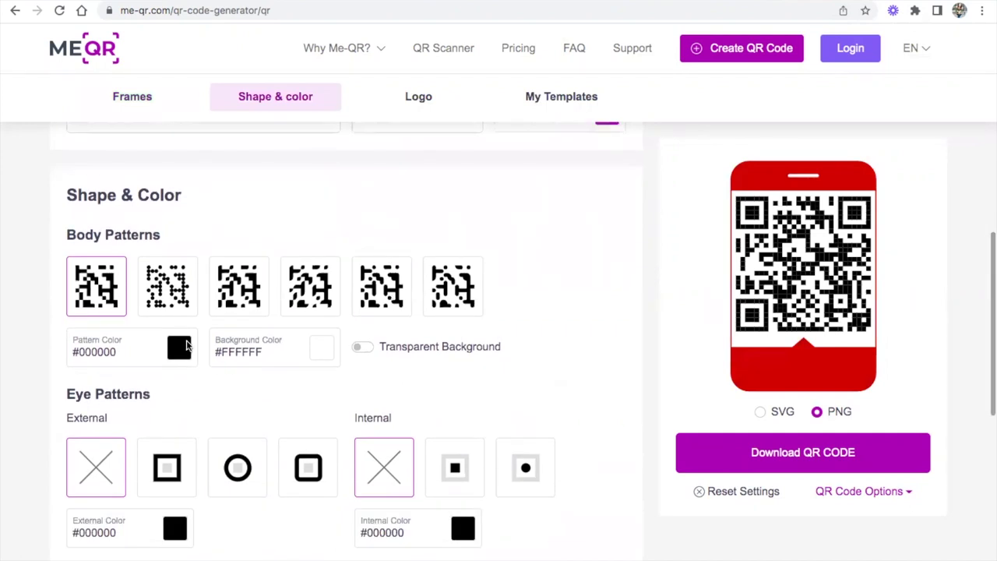
left_click(182, 344)
left_click(287, 362)
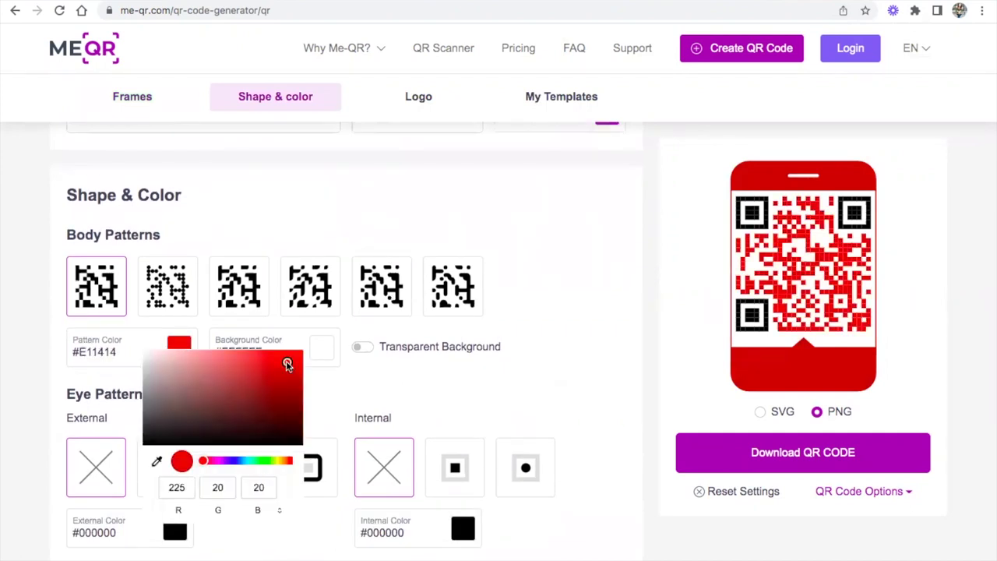
- Try the dotted, square and other body pattern styles, ending on the fourth style
left_click(232, 287)
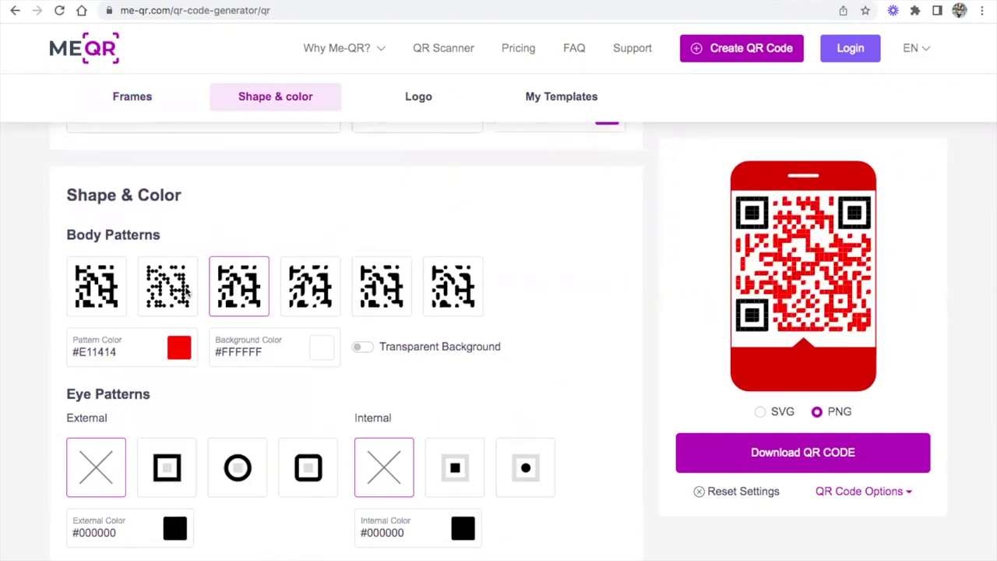
left_click(181, 290)
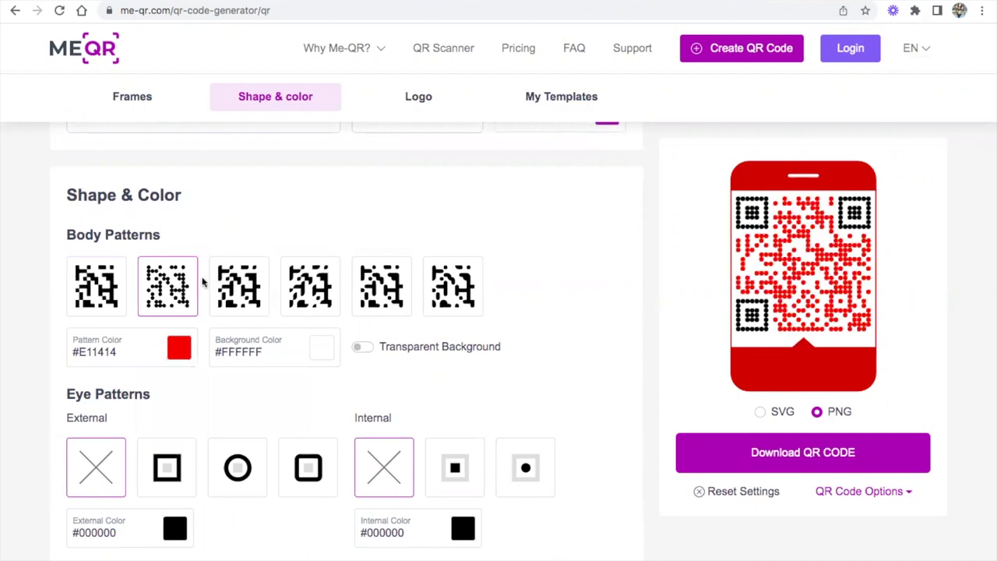
left_click(238, 288)
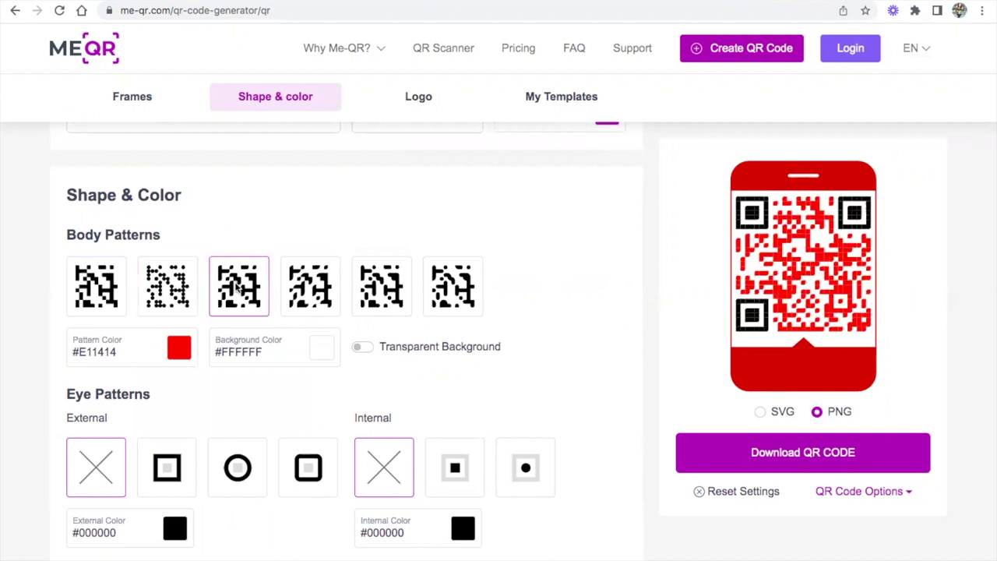
left_click(318, 290)
scroll(317, 290, "down", 2)
scroll(316, 289, "down", 1)
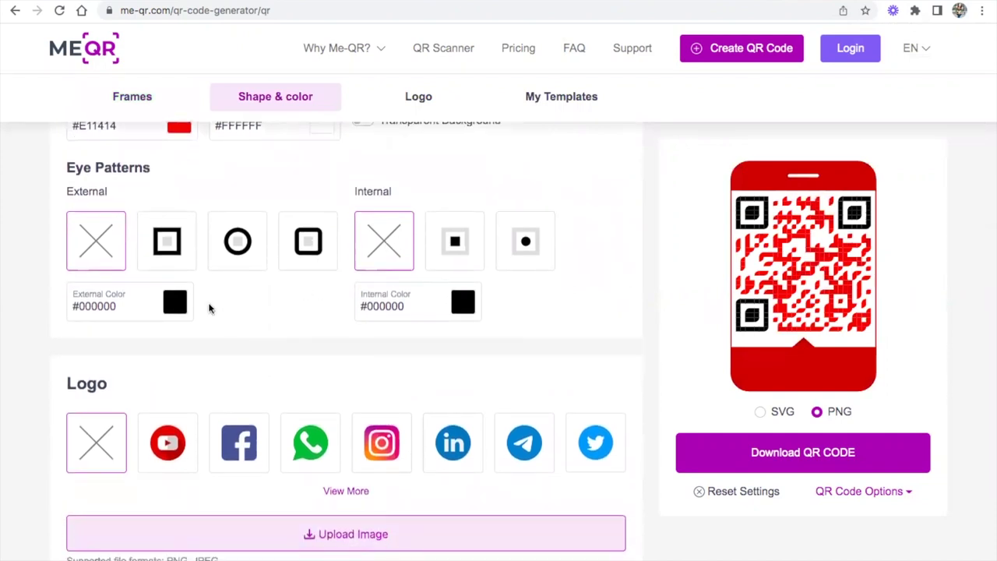
scroll(384, 340, "down", 2)
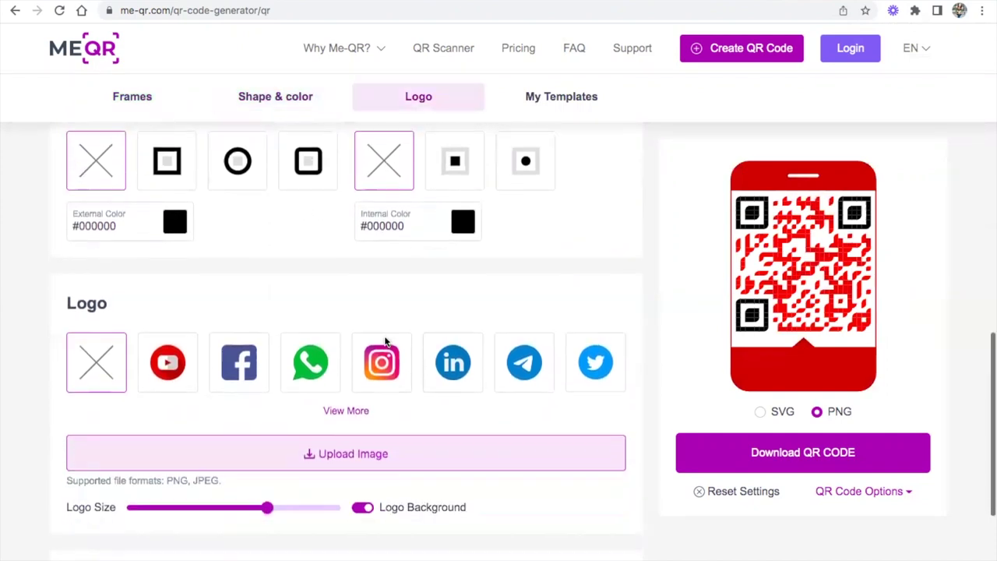
scroll(385, 341, "down", 1)
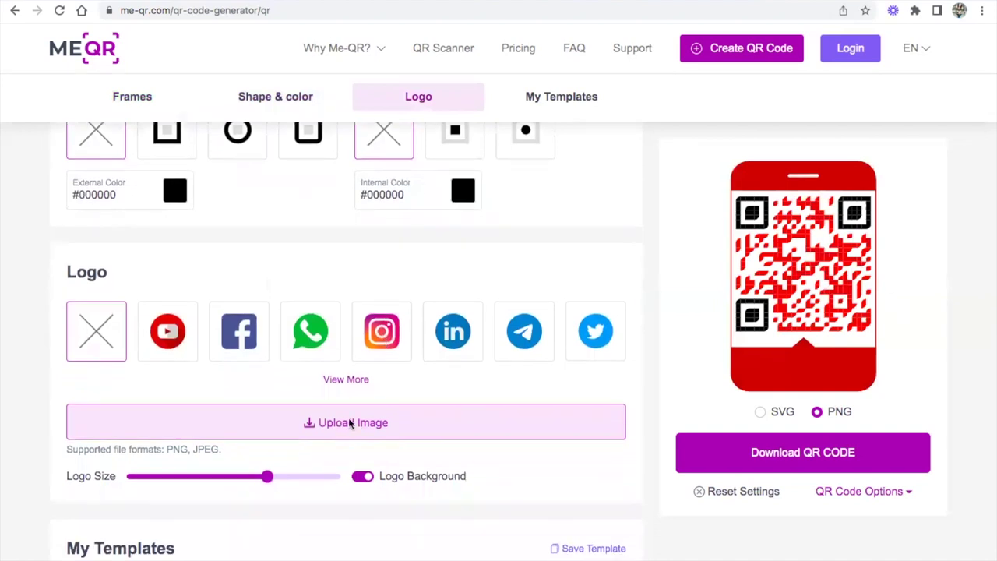
- Upload RP_Home_Group_Logo_Red.Png as the QR code's centre logo
scroll(350, 421, "down", 1)
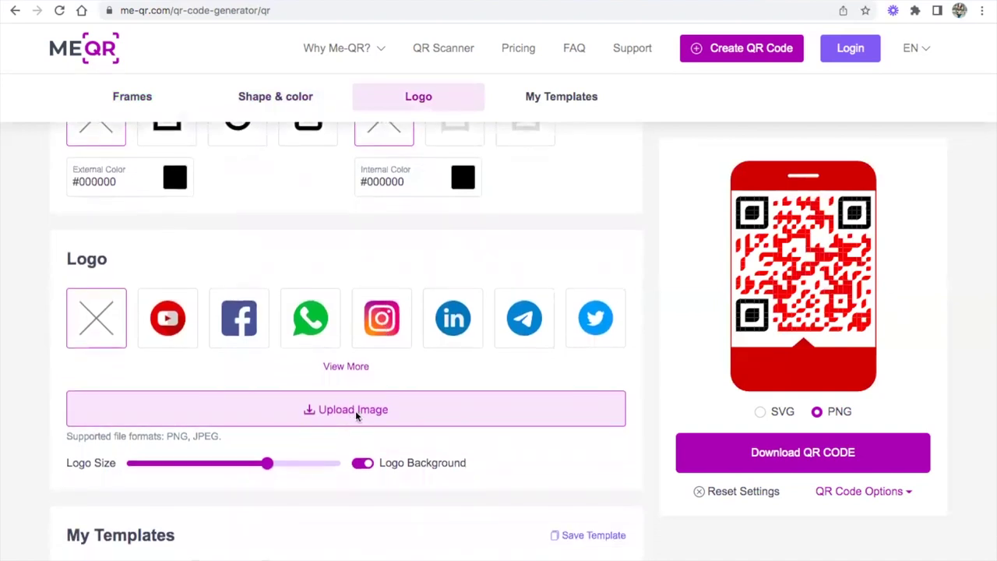
left_click(356, 413)
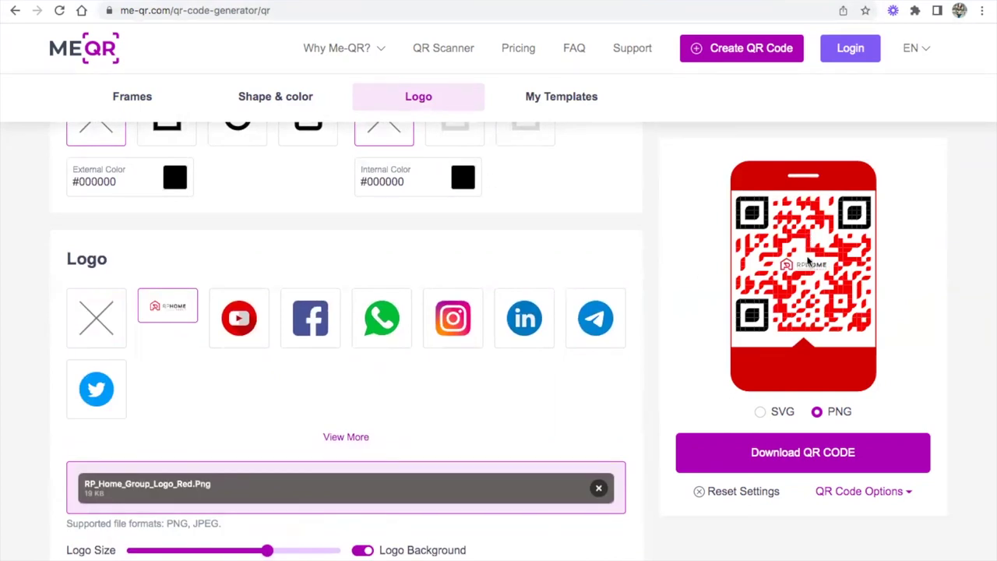
scroll(481, 369, "down", 2)
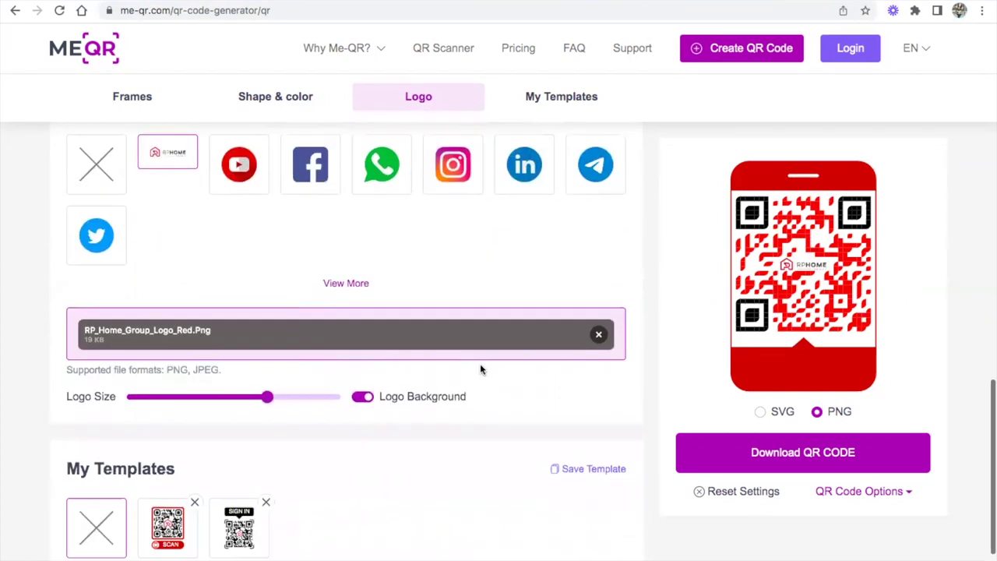
scroll(481, 369, "up", 4)
scroll(480, 369, "up", 4)
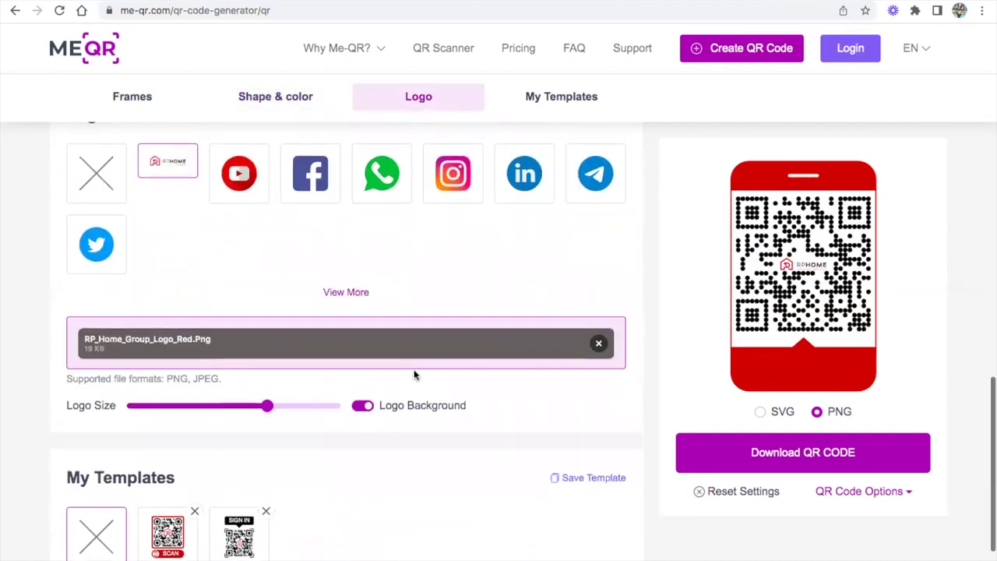
scroll(414, 373, "up", 1)
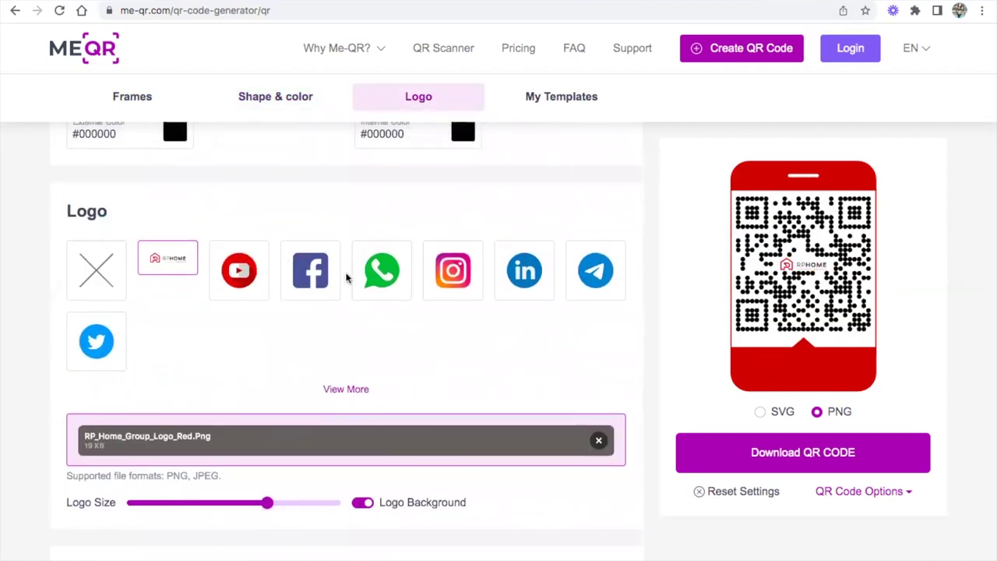
scroll(346, 278, "down", 3)
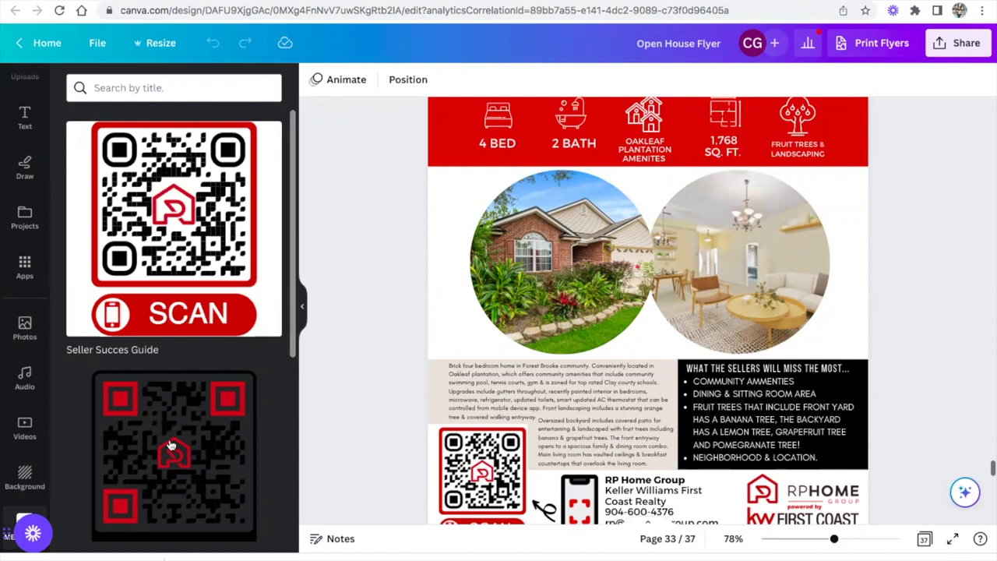
- Scroll the canvas down to the bottom of the Open House Flyer
scroll(171, 445, "down", 3)
scroll(338, 443, "down", 3)
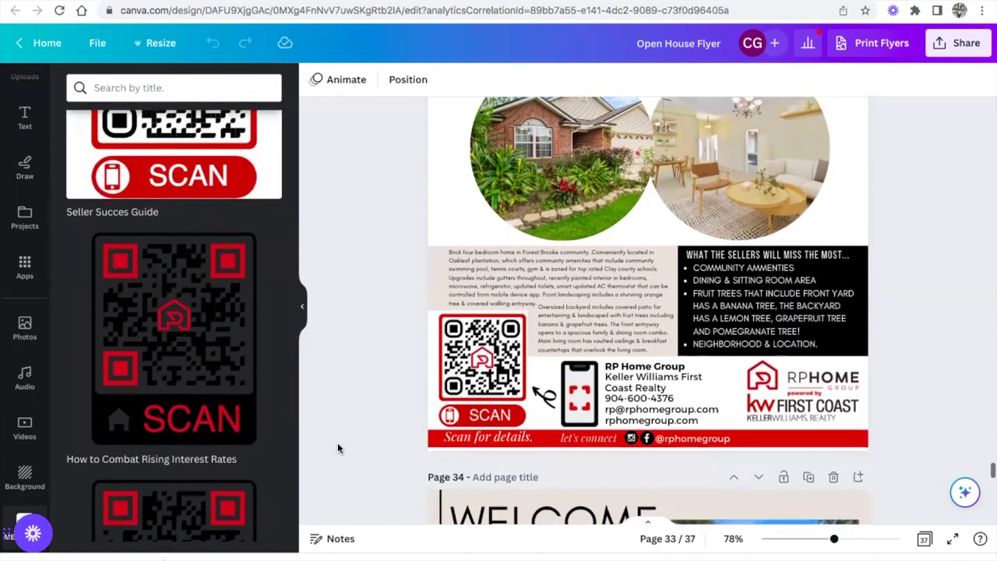
- Move the old QR aside, then add the dark SCAN QR template, shrunk into the bottom-left corner
left_click_drag(471, 352, 494, 361)
left_click(206, 313)
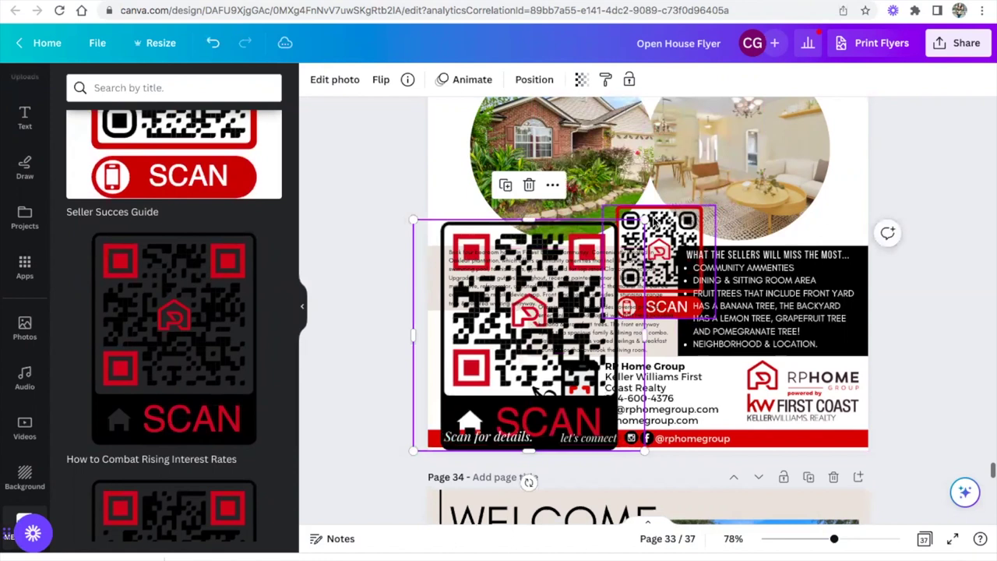
left_click_drag(643, 220, 535, 329)
left_click_drag(414, 337, 437, 323)
mouse_move(487, 365)
left_mouse_down()
mouse_move(470, 349)
mouse_move(478, 363)
left_mouse_up()
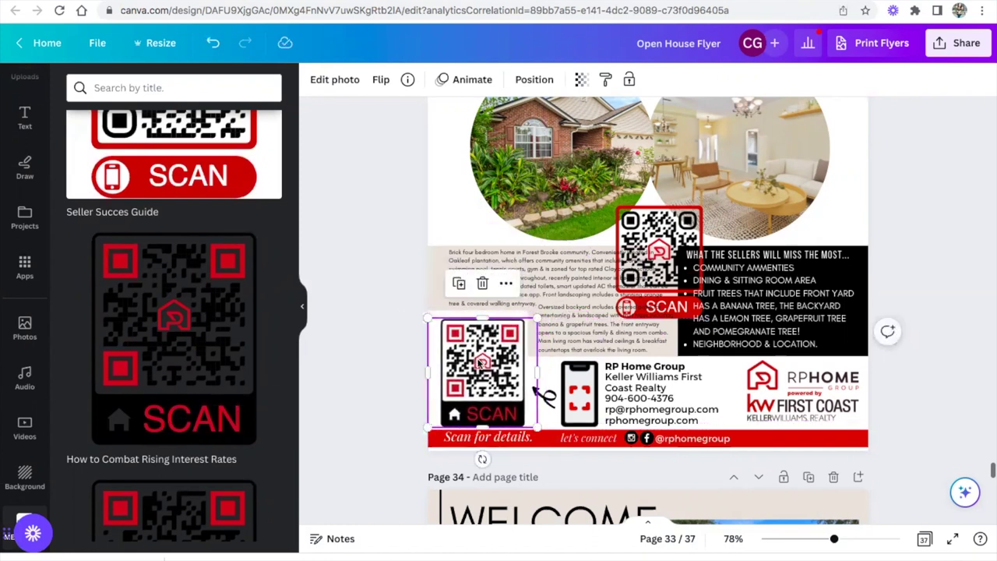
- Delete the old red SCAN QR code and shrink page 33's QR code to fit its box
scroll(90, 218, "up", 1)
scroll(91, 219, "down", 3)
scroll(89, 216, "up", 4)
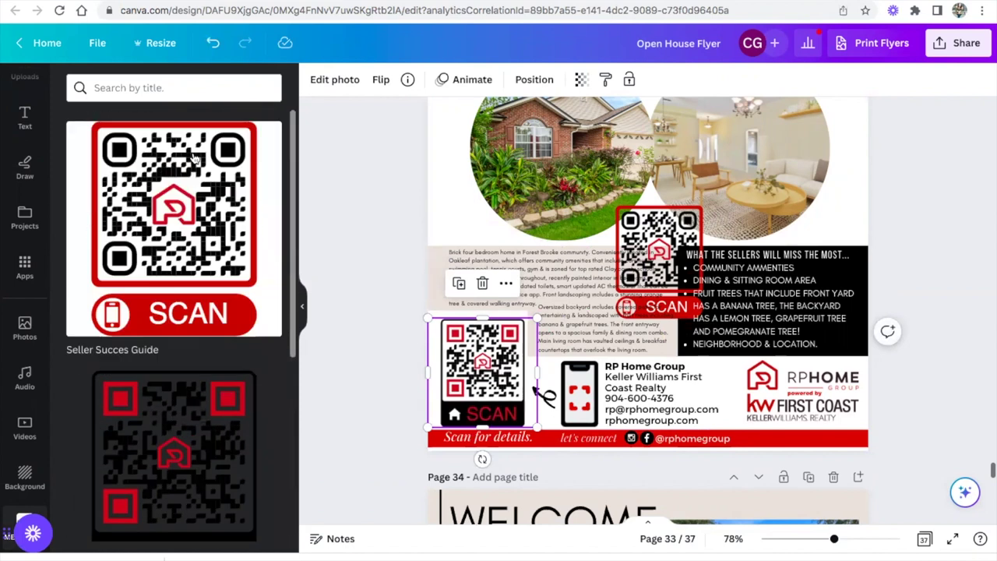
left_click(664, 236)
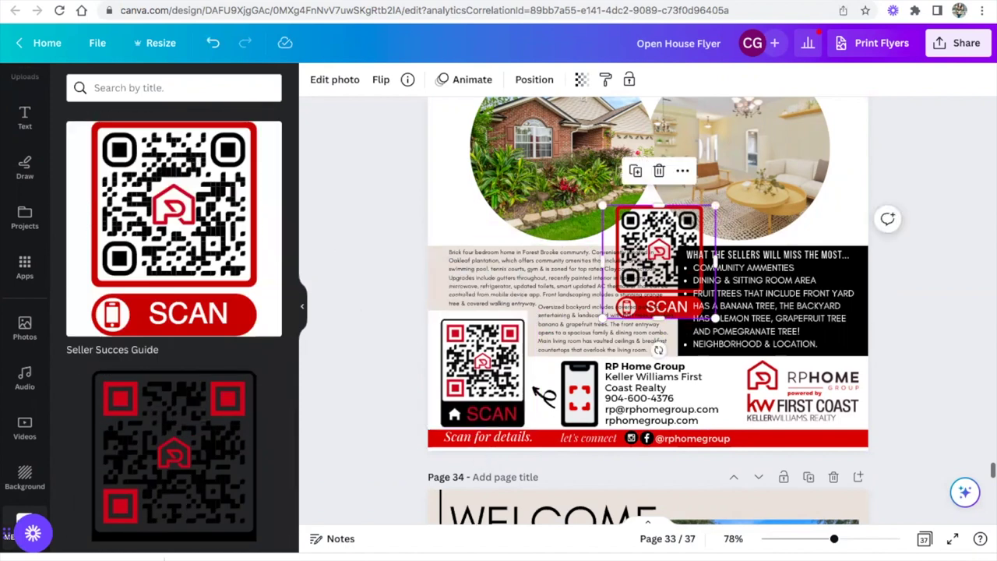
key("Delete")
left_click(453, 358)
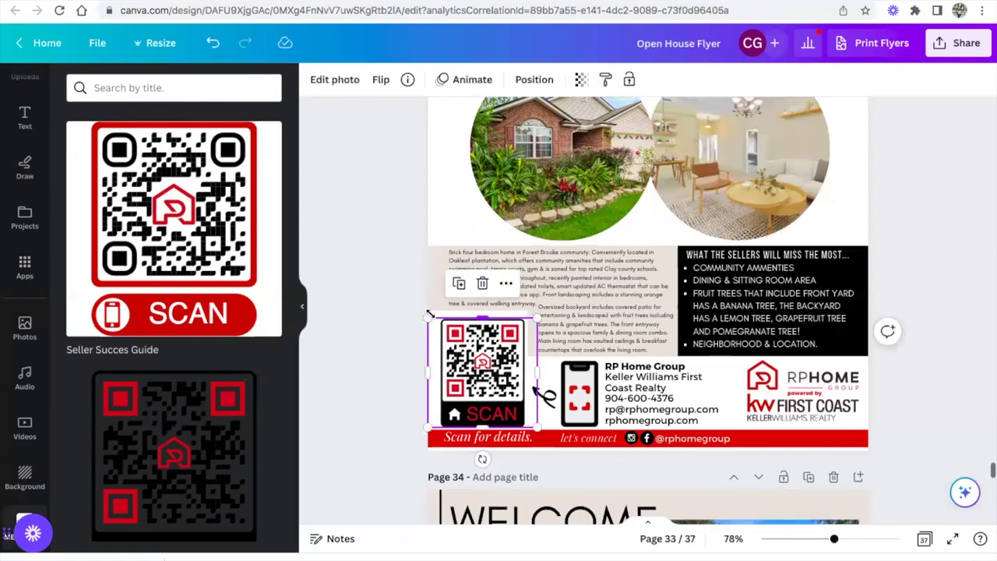
left_click_drag(429, 313, 423, 316)
left_click(359, 329)
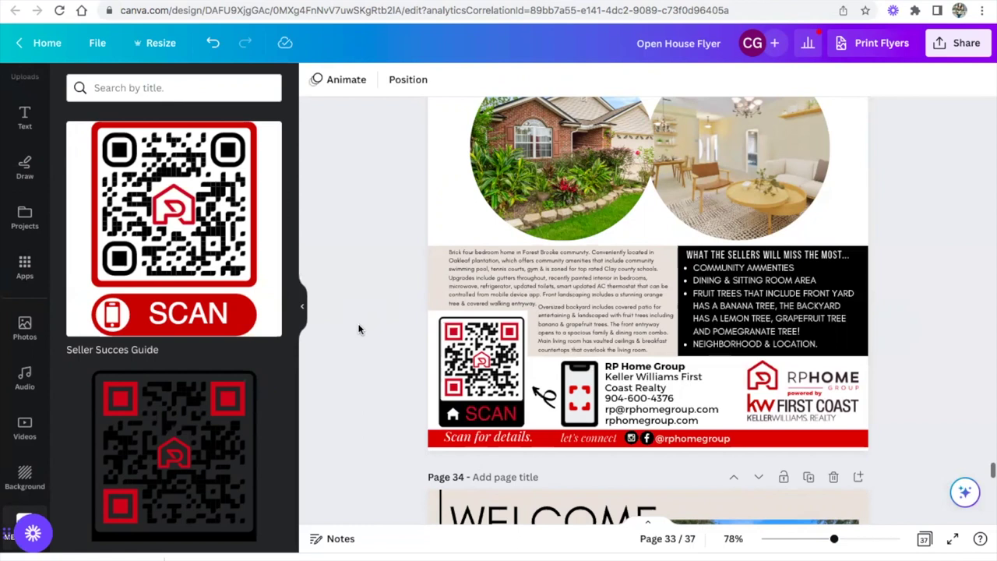
scroll(24, 293, "up", 3)
scroll(24, 293, "down", 4)
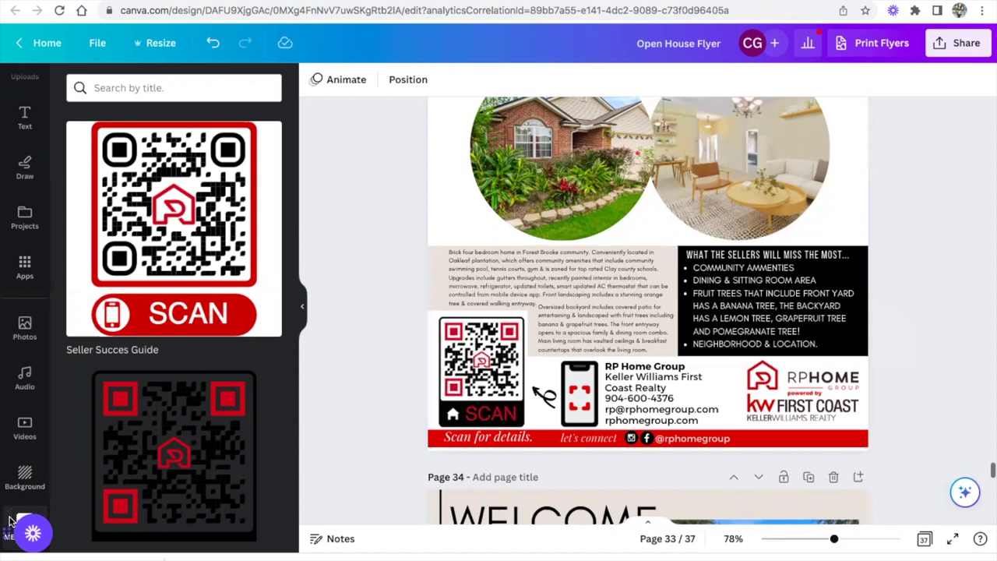
- Open Canva's QR Code app and paste the property search link into its URL field
left_click(27, 272)
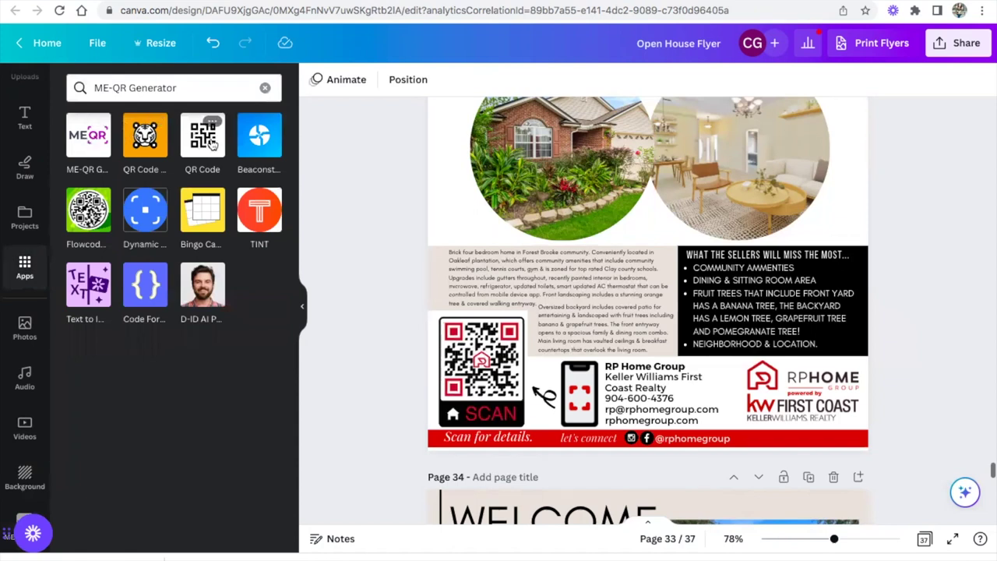
left_click(210, 144)
left_click(167, 187)
right_click(166, 187)
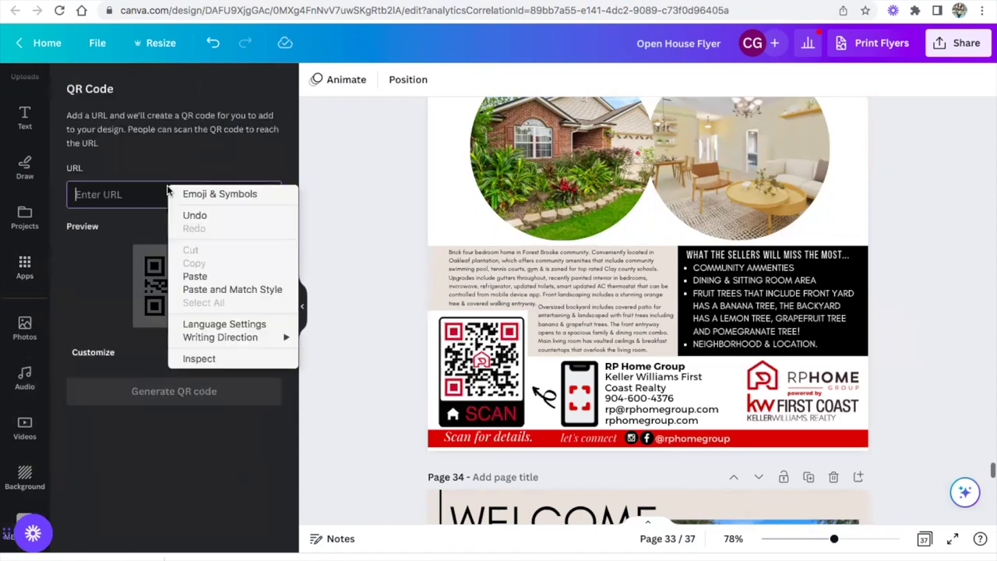
left_click(193, 278)
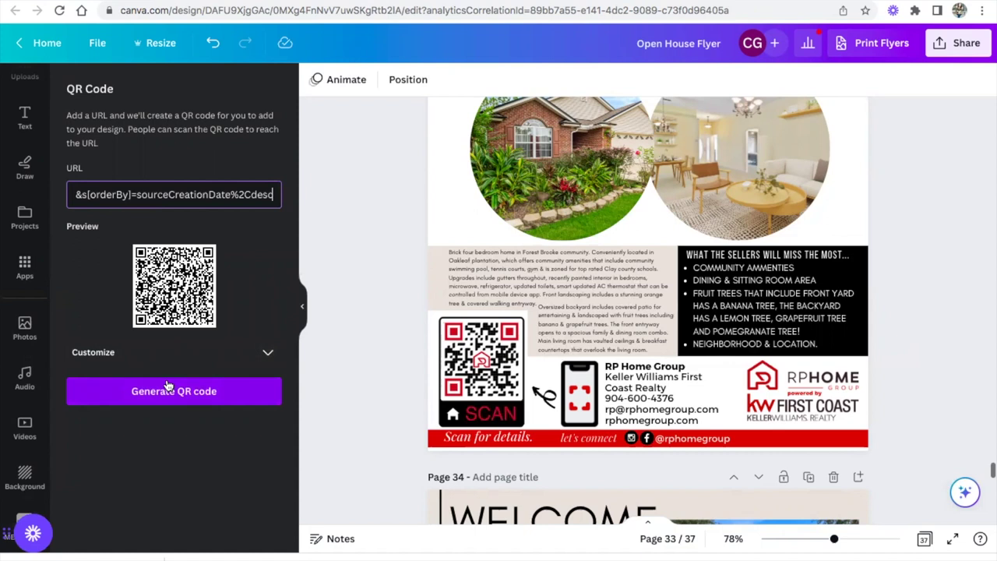
scroll(434, 378, "down", 10)
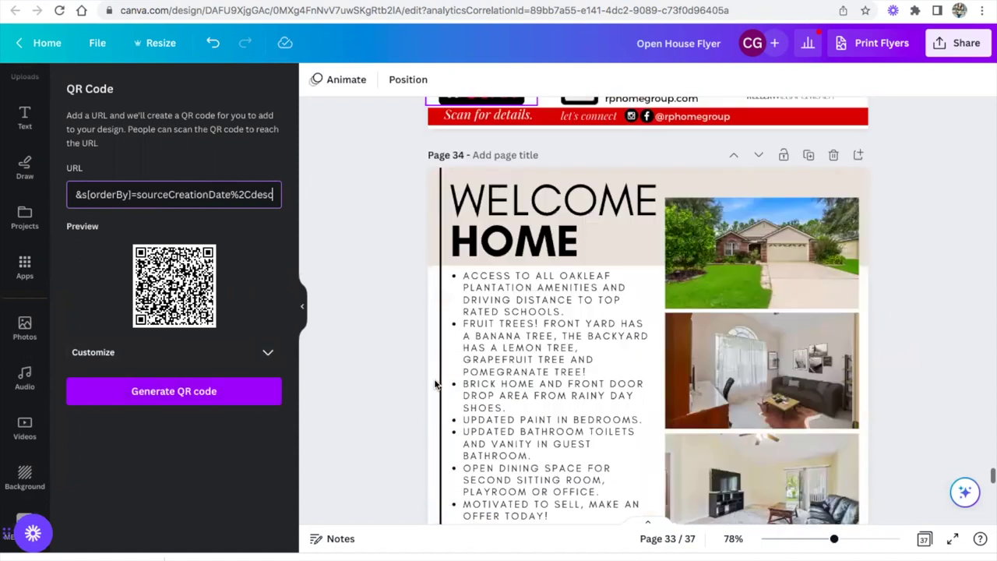
scroll(448, 378, "down", 3)
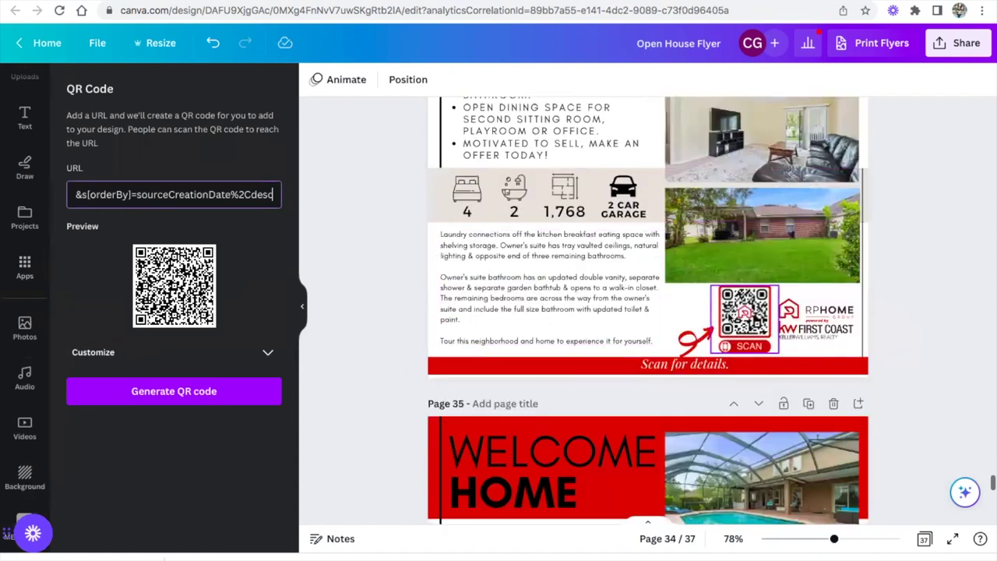
- Delete page 34's old QR code and place a small generated Canva QR code beside the RP Home logo
left_click(728, 315)
key("Delete")
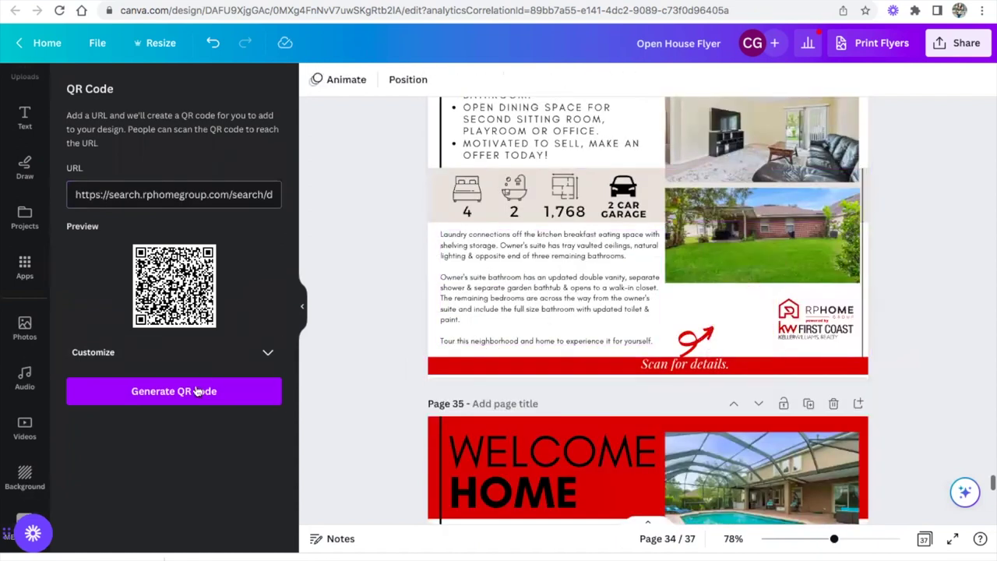
left_click(191, 404)
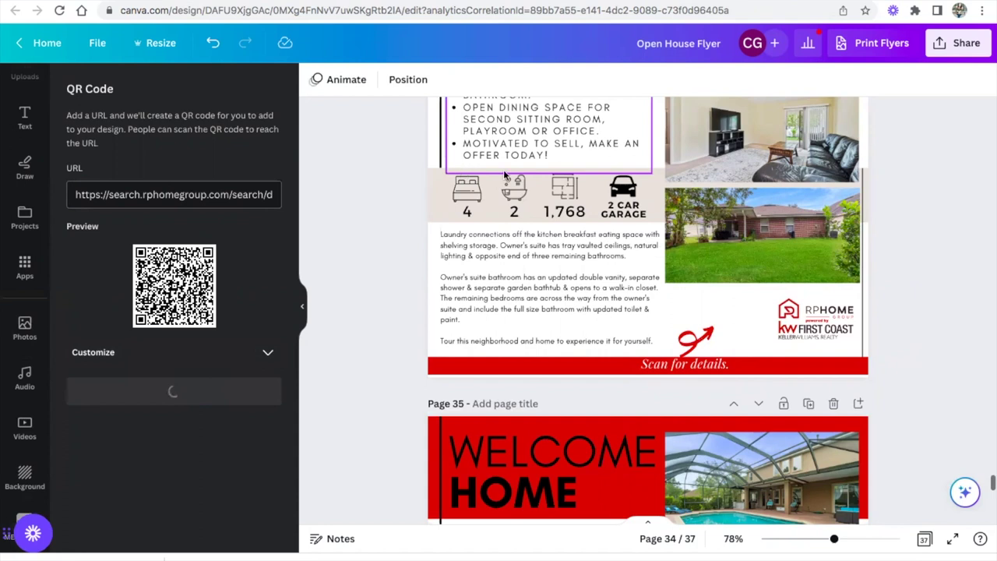
scroll(510, 180, "up", 2)
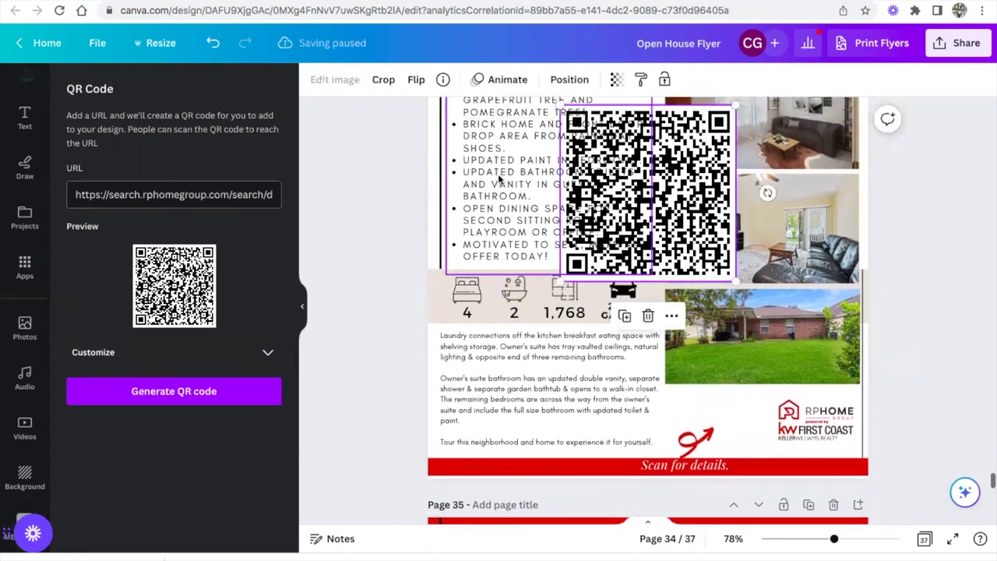
left_click_drag(689, 154, 724, 329)
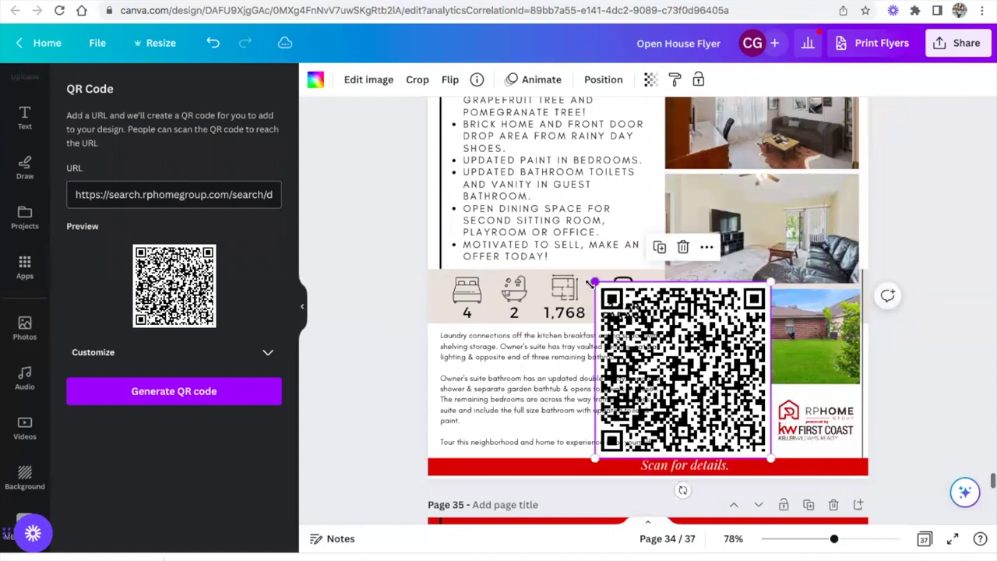
left_click_drag(597, 285, 734, 422)
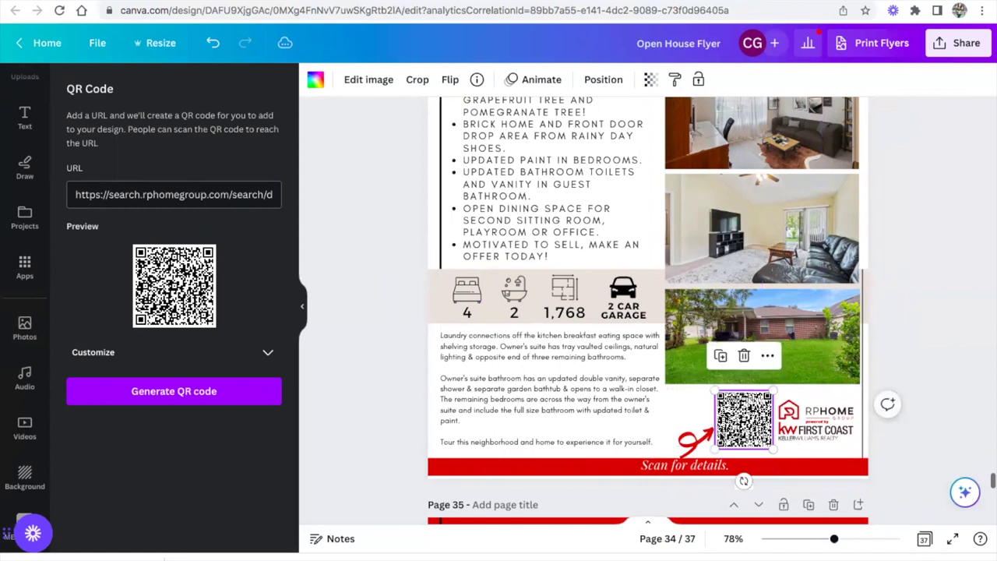
left_click(896, 371)
scroll(896, 372, "up", 5)
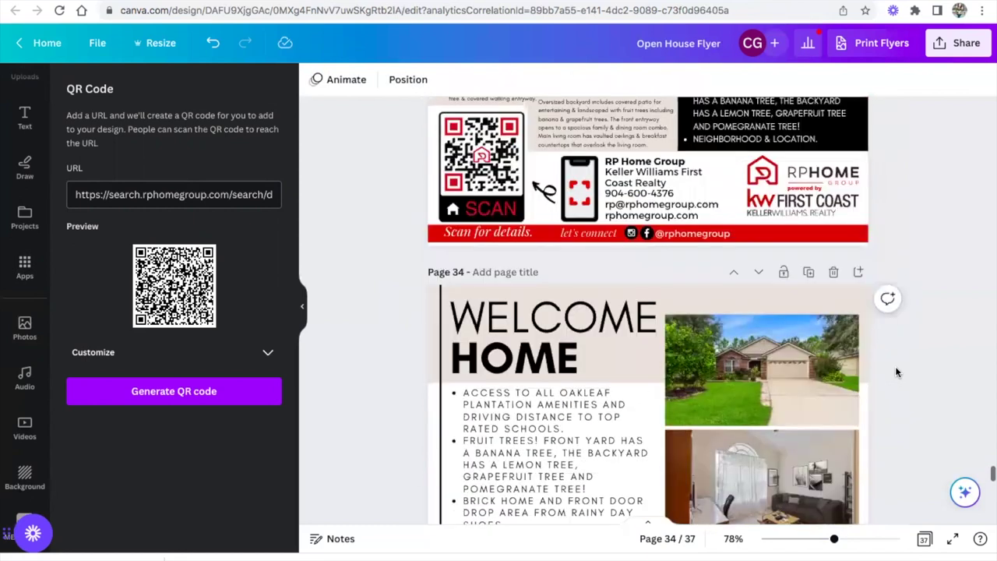
scroll(896, 372, "down", 3)
- Duplicate the Live Oak Hollow poster page, then delete page 1's existing QR code
scroll(896, 371, "down", 3)
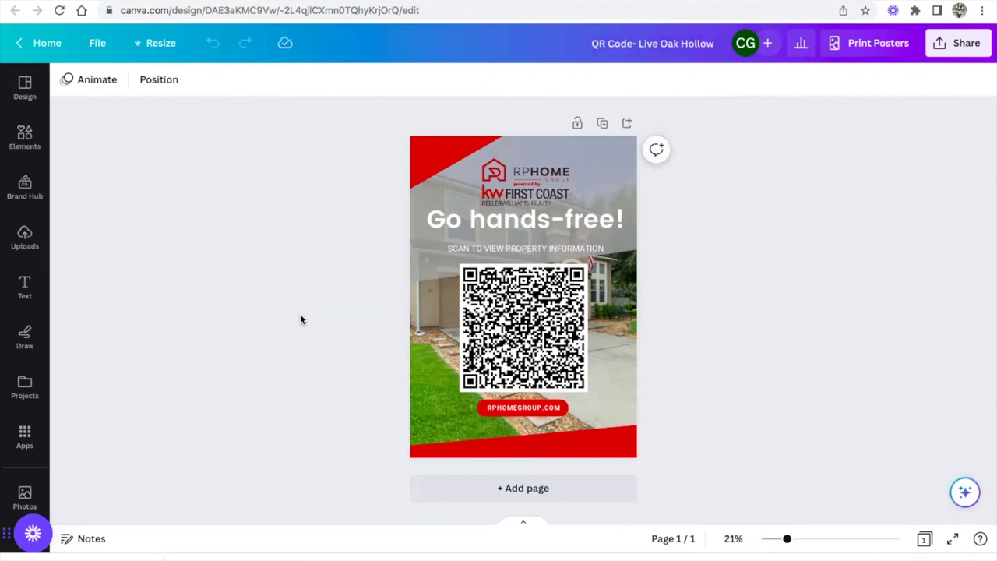
left_click(602, 123)
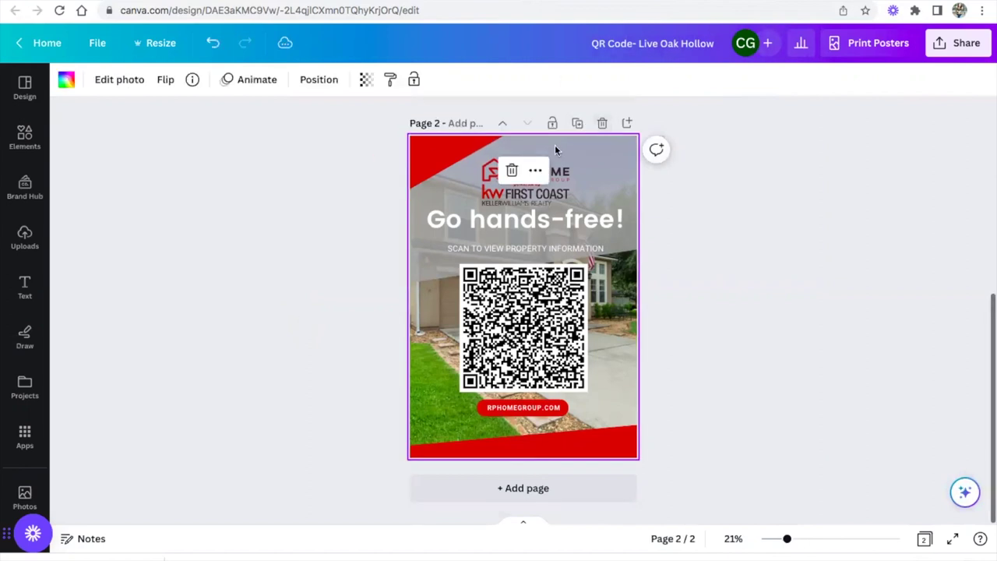
scroll(530, 234, "up", 5)
left_click(516, 288)
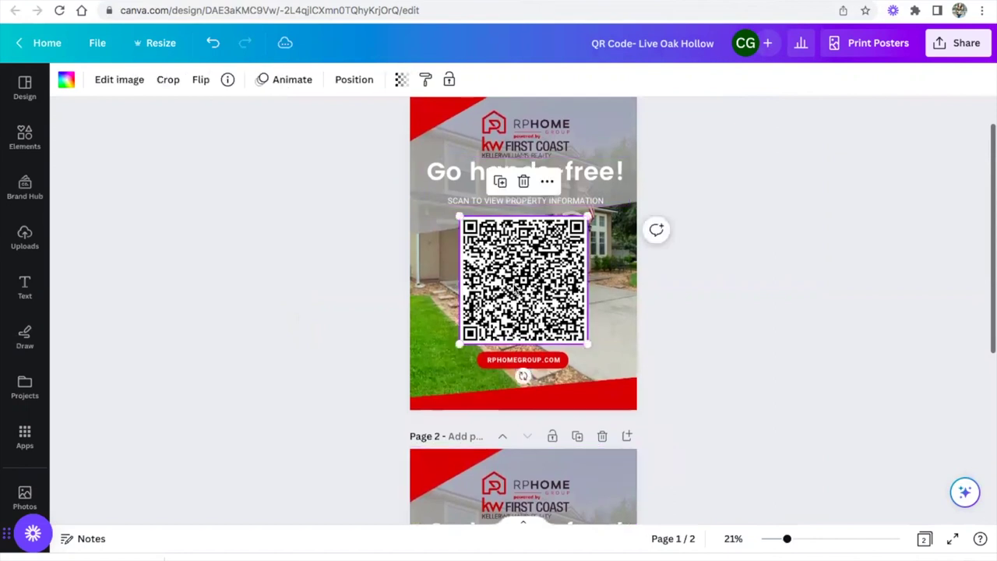
key("Delete")
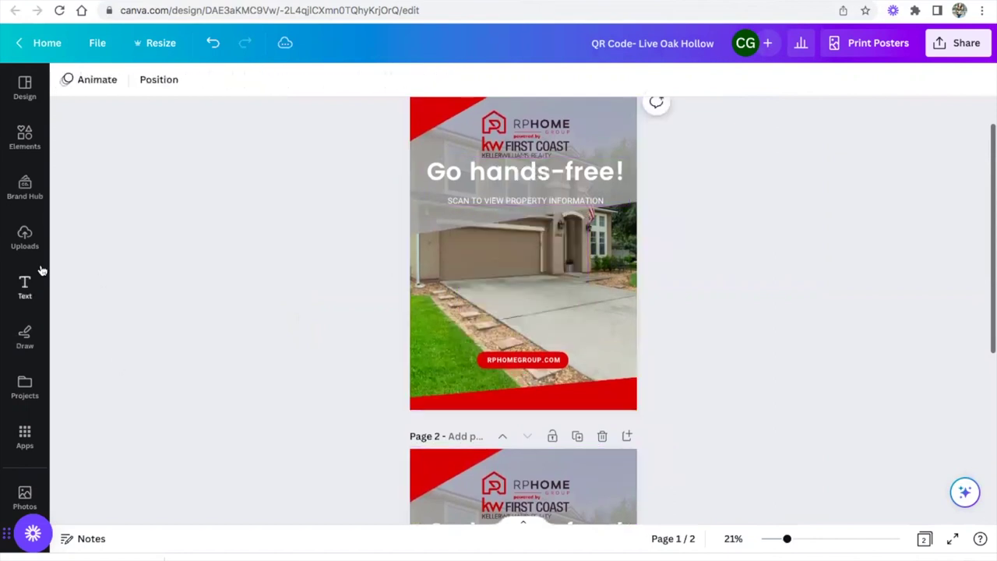
scroll(9, 427, "down", 1)
scroll(9, 427, "down", 4)
- Add the black-and-red ME-QR SCAN code to page 1, slightly enlarged, under the heading and above the website link
left_click(25, 472)
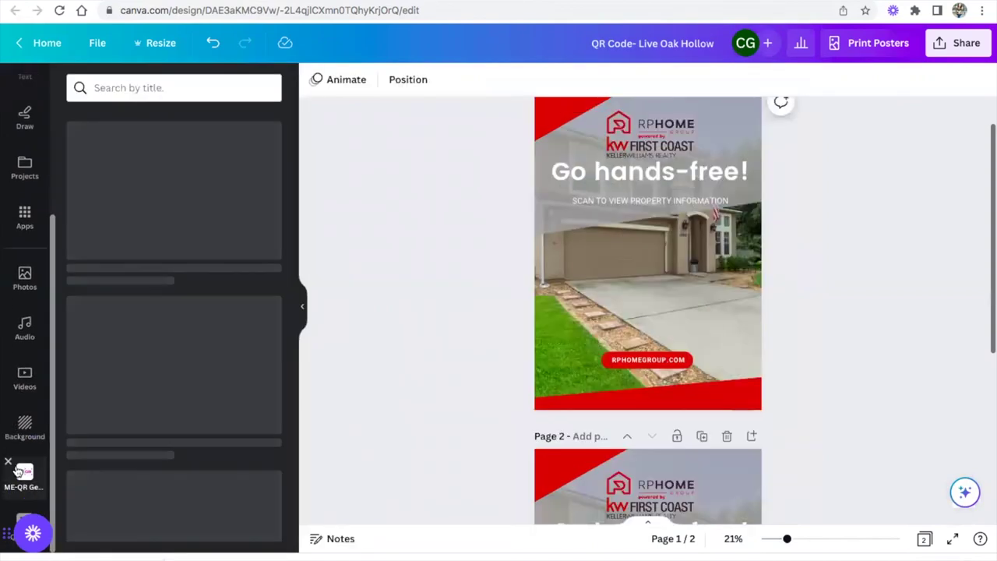
left_click(178, 413)
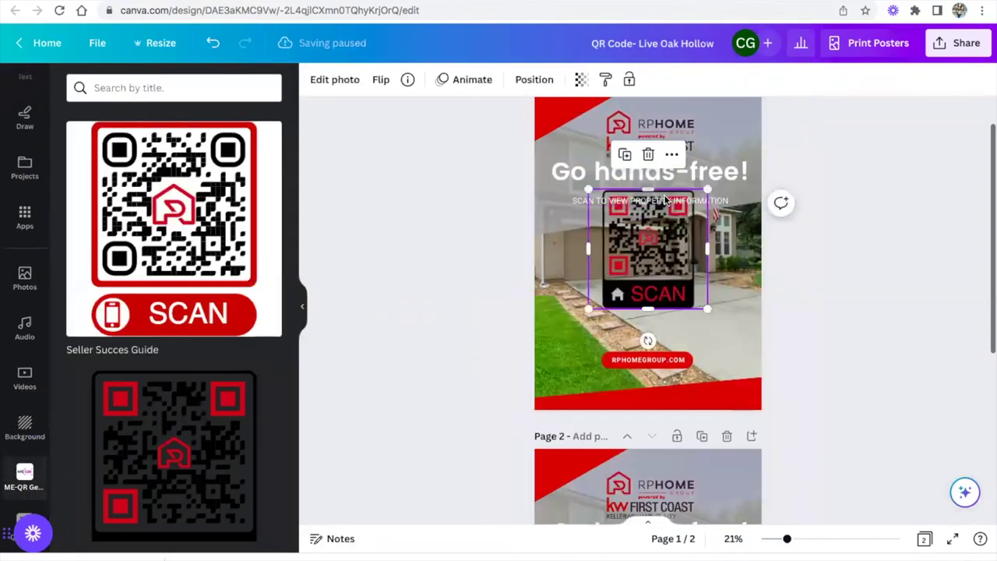
left_click_drag(647, 243, 647, 272)
left_click_drag(585, 217, 566, 212)
left_click_drag(639, 243, 645, 248)
left_click(500, 284)
left_click(306, 316)
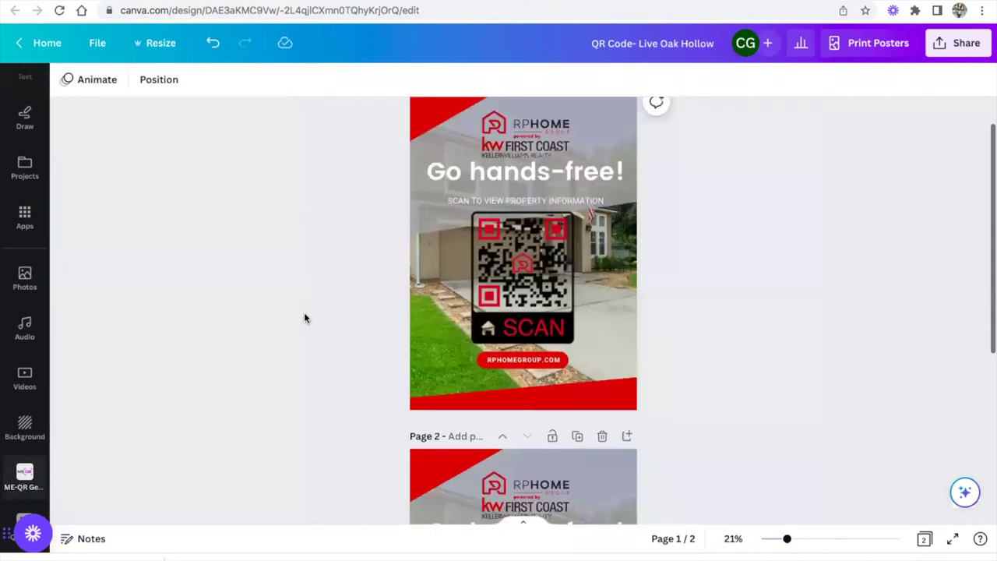